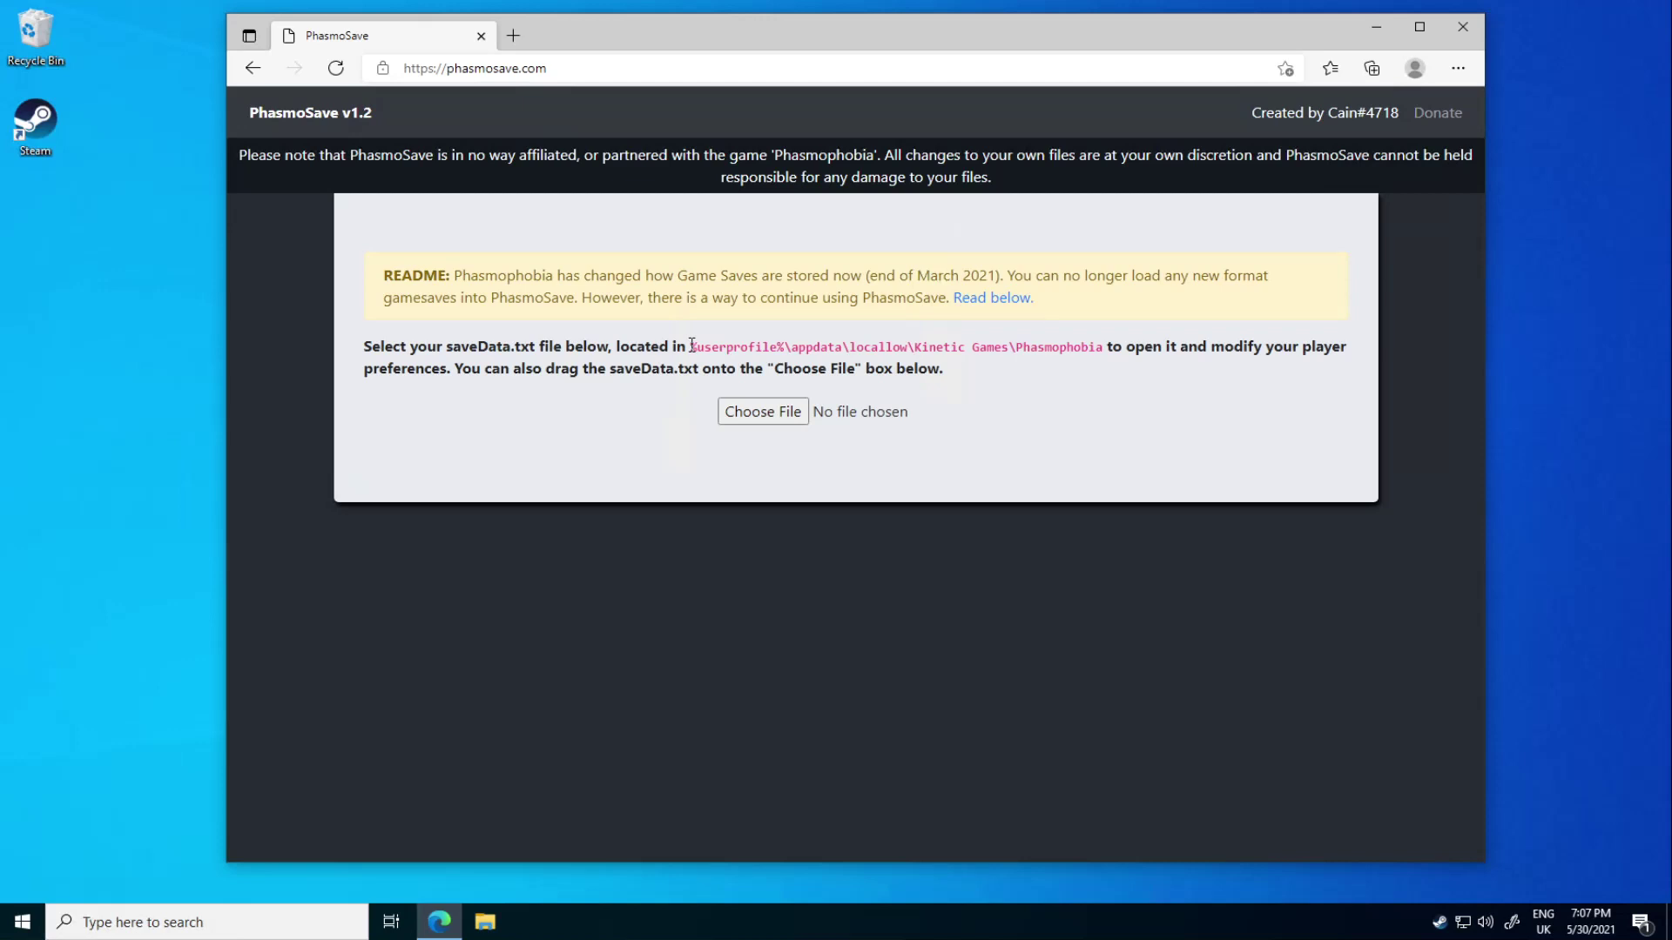
# Step: Copy the save folder path %userprofile%\appdata\locallow\Kinetic Games\Phasmophobia from the PhasmoSave page
pyautogui.moveTo(691, 345); pyautogui.dragTo(1103, 347)
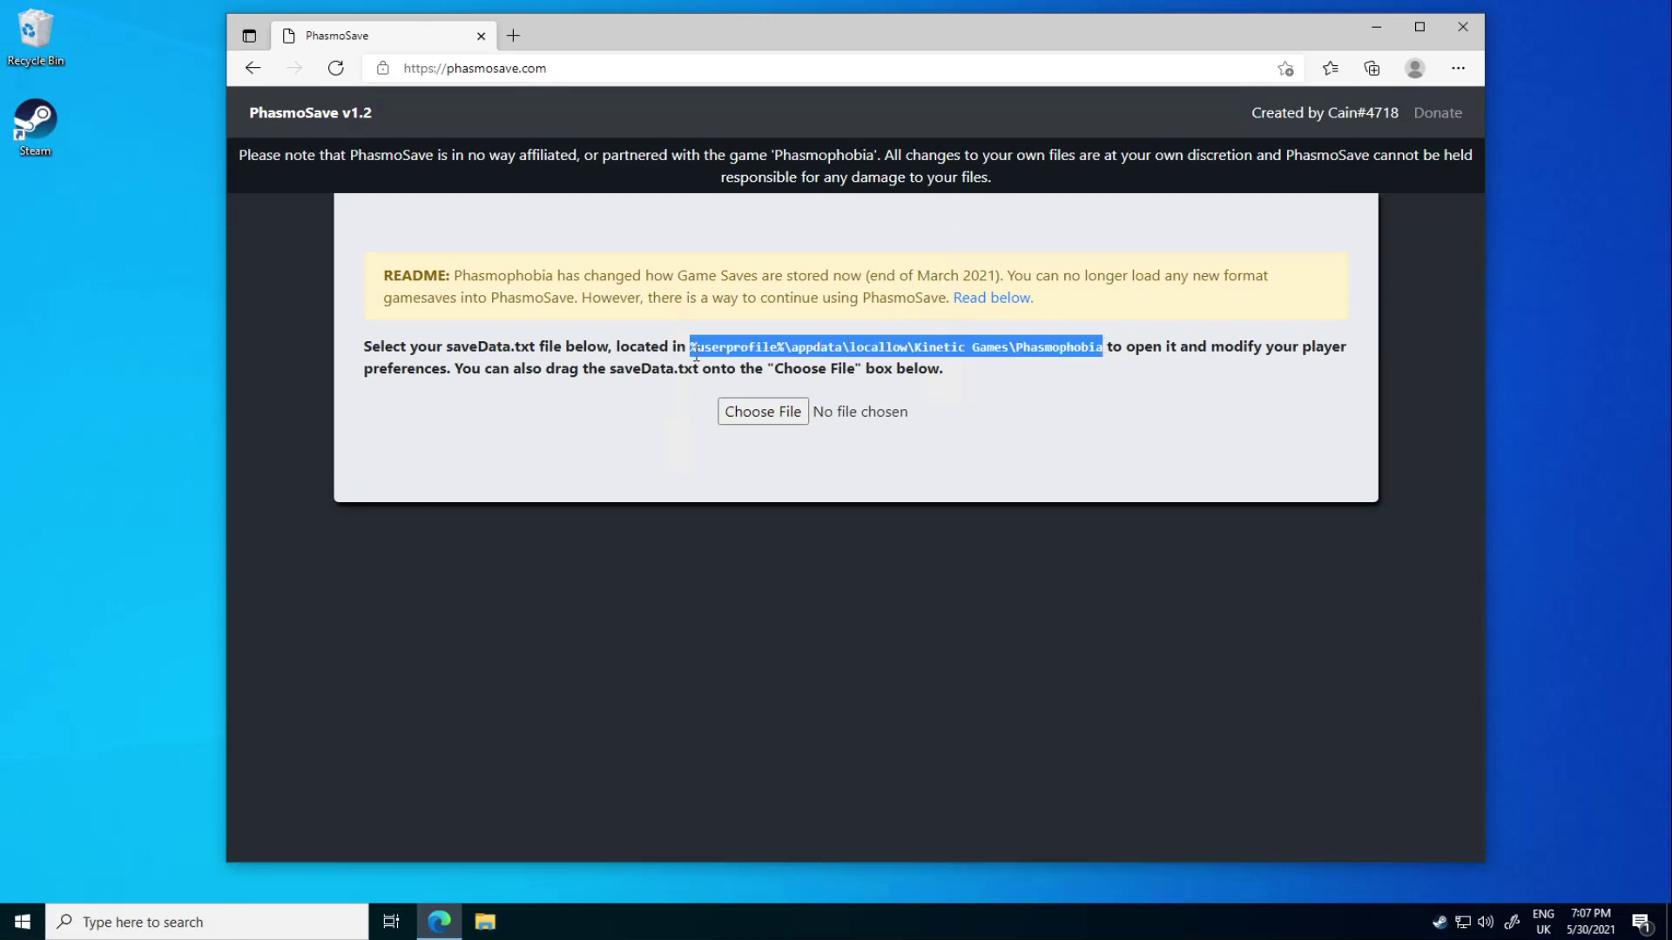
pyautogui.rightClick(786, 345)
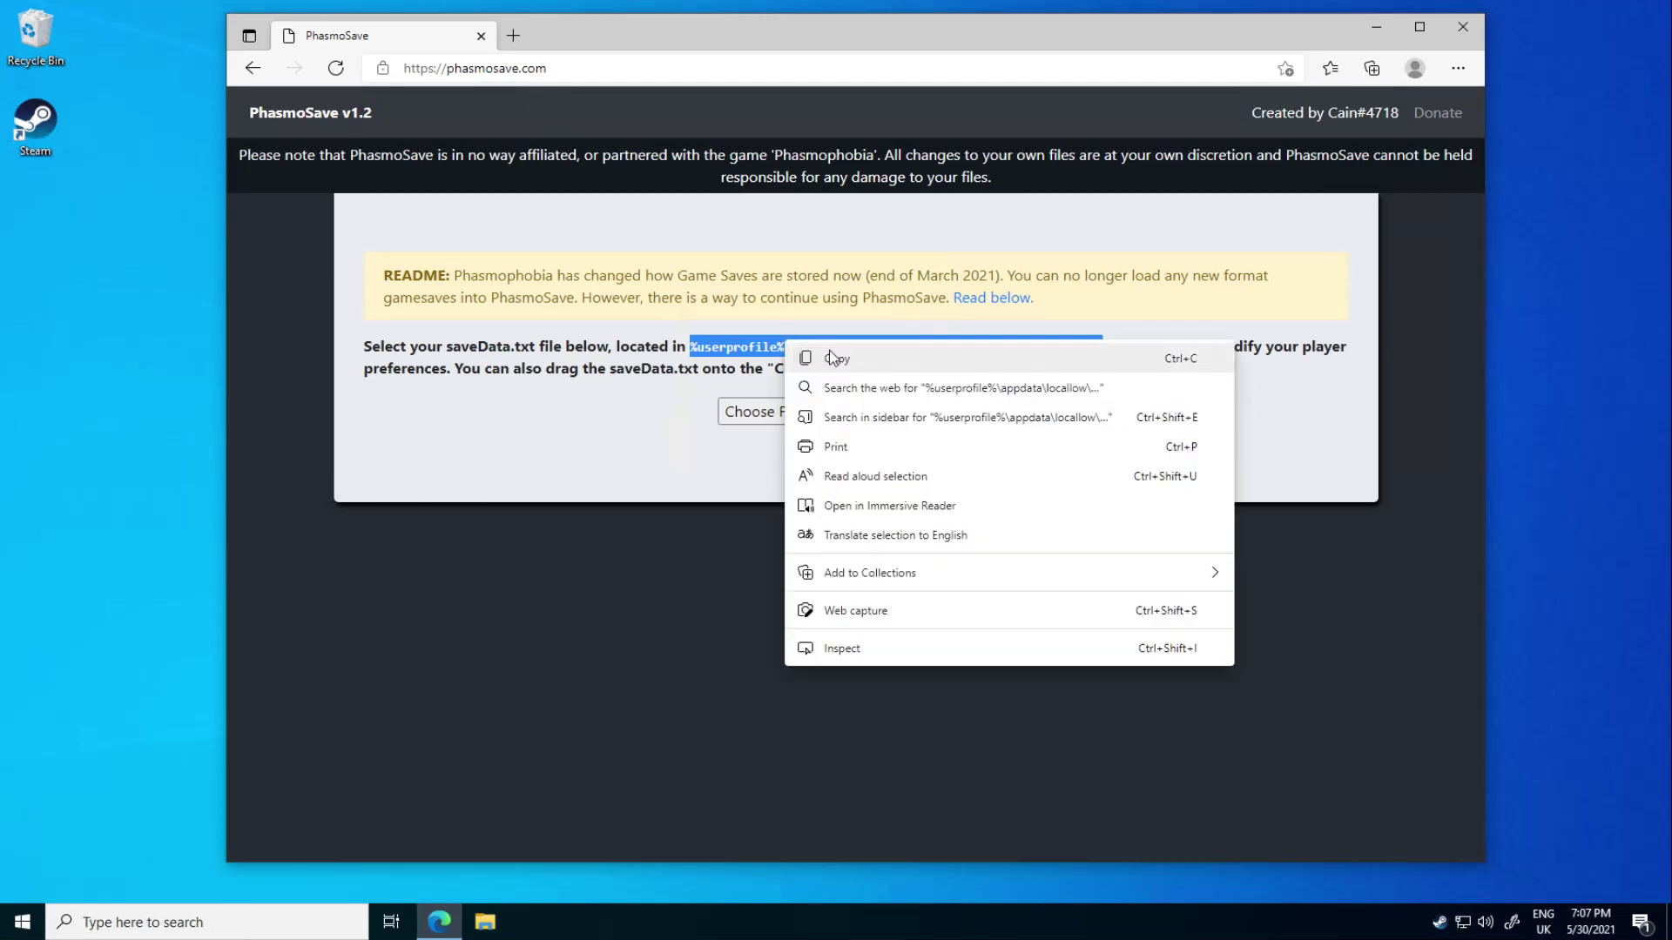
pyautogui.click(823, 357)
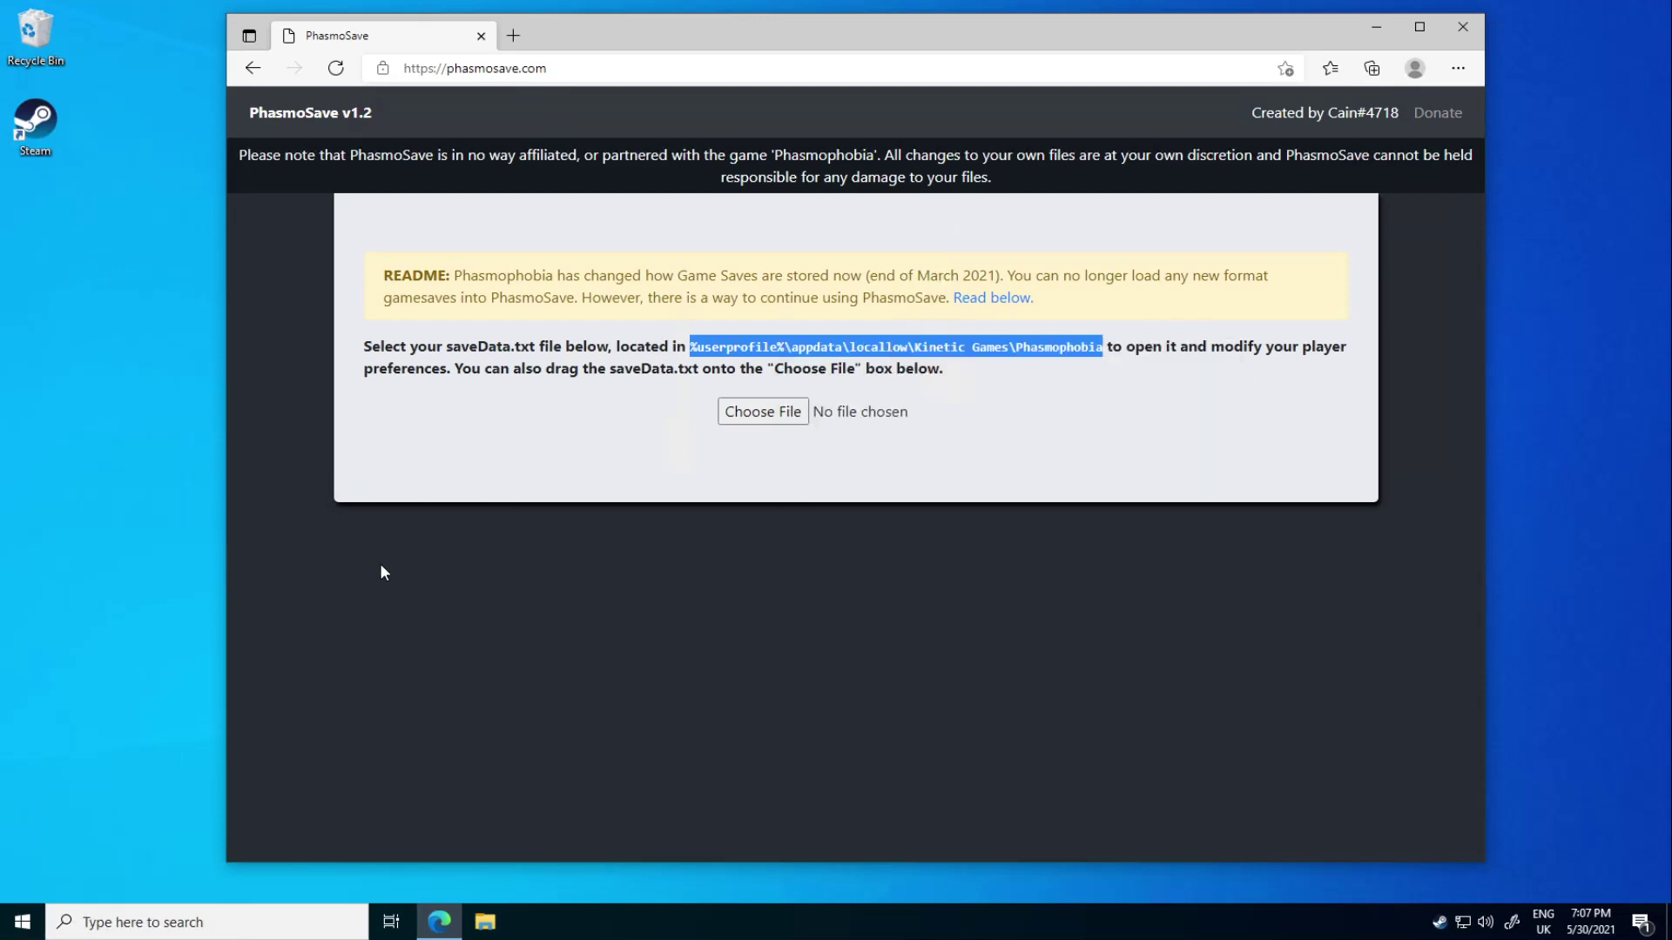
# Step: Open the copied Phasmophobia save folder path through the Windows Run dialog
pyautogui.rightClick(23, 925)
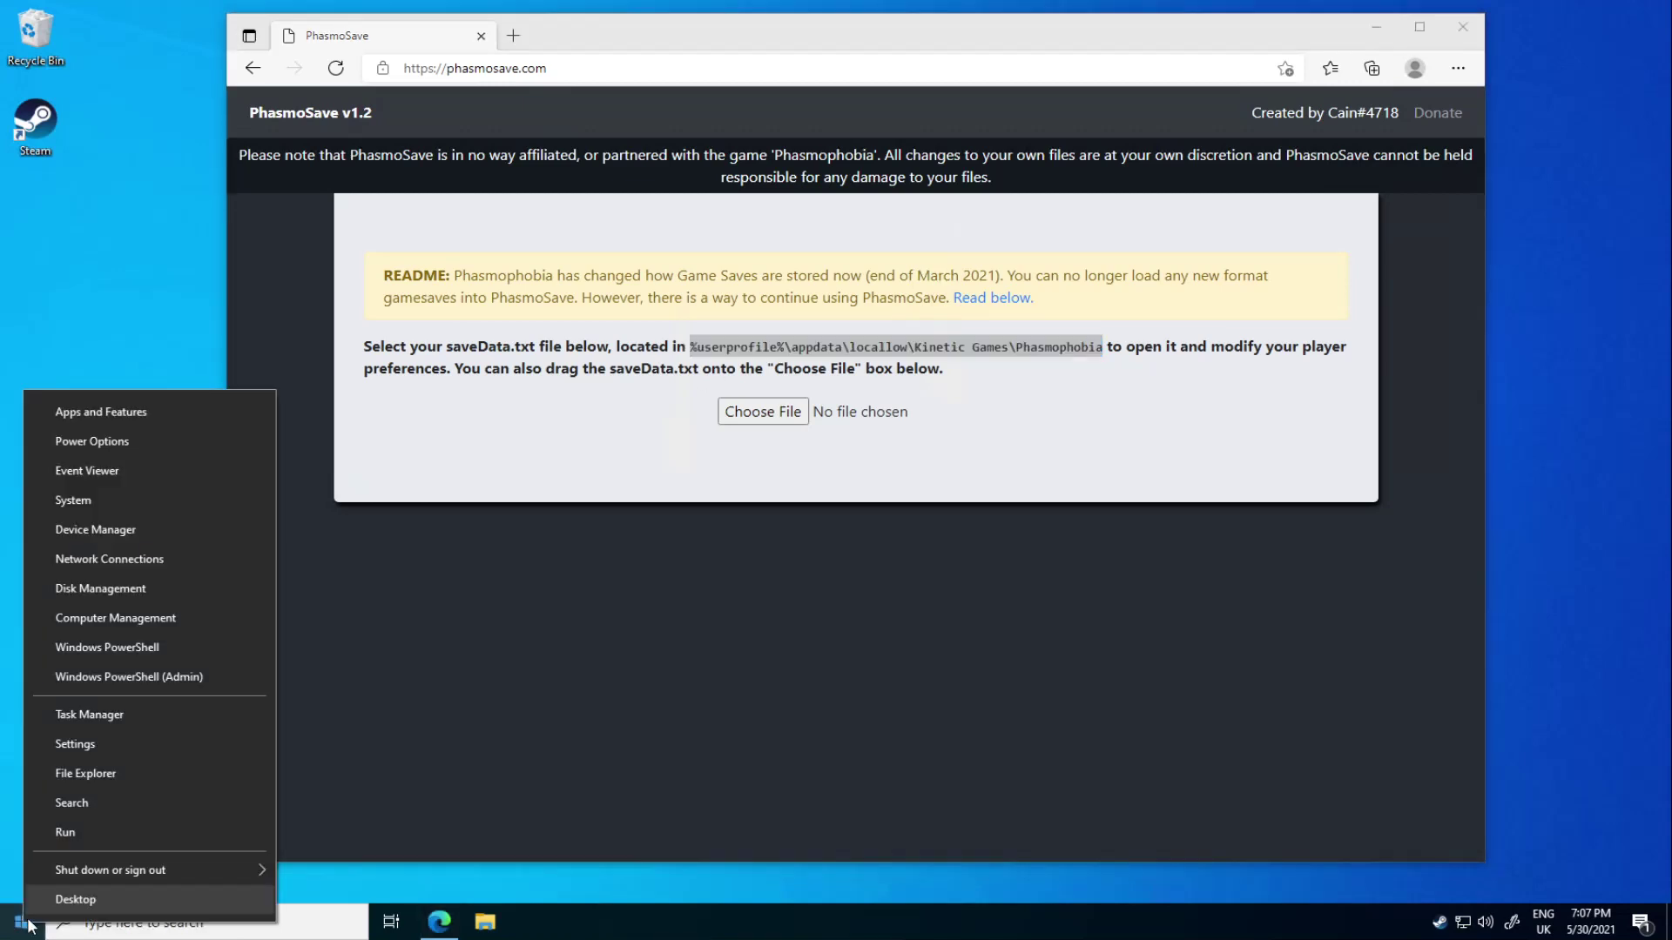
pyautogui.click(75, 834)
pyautogui.hotkey('ctrl', 'v')
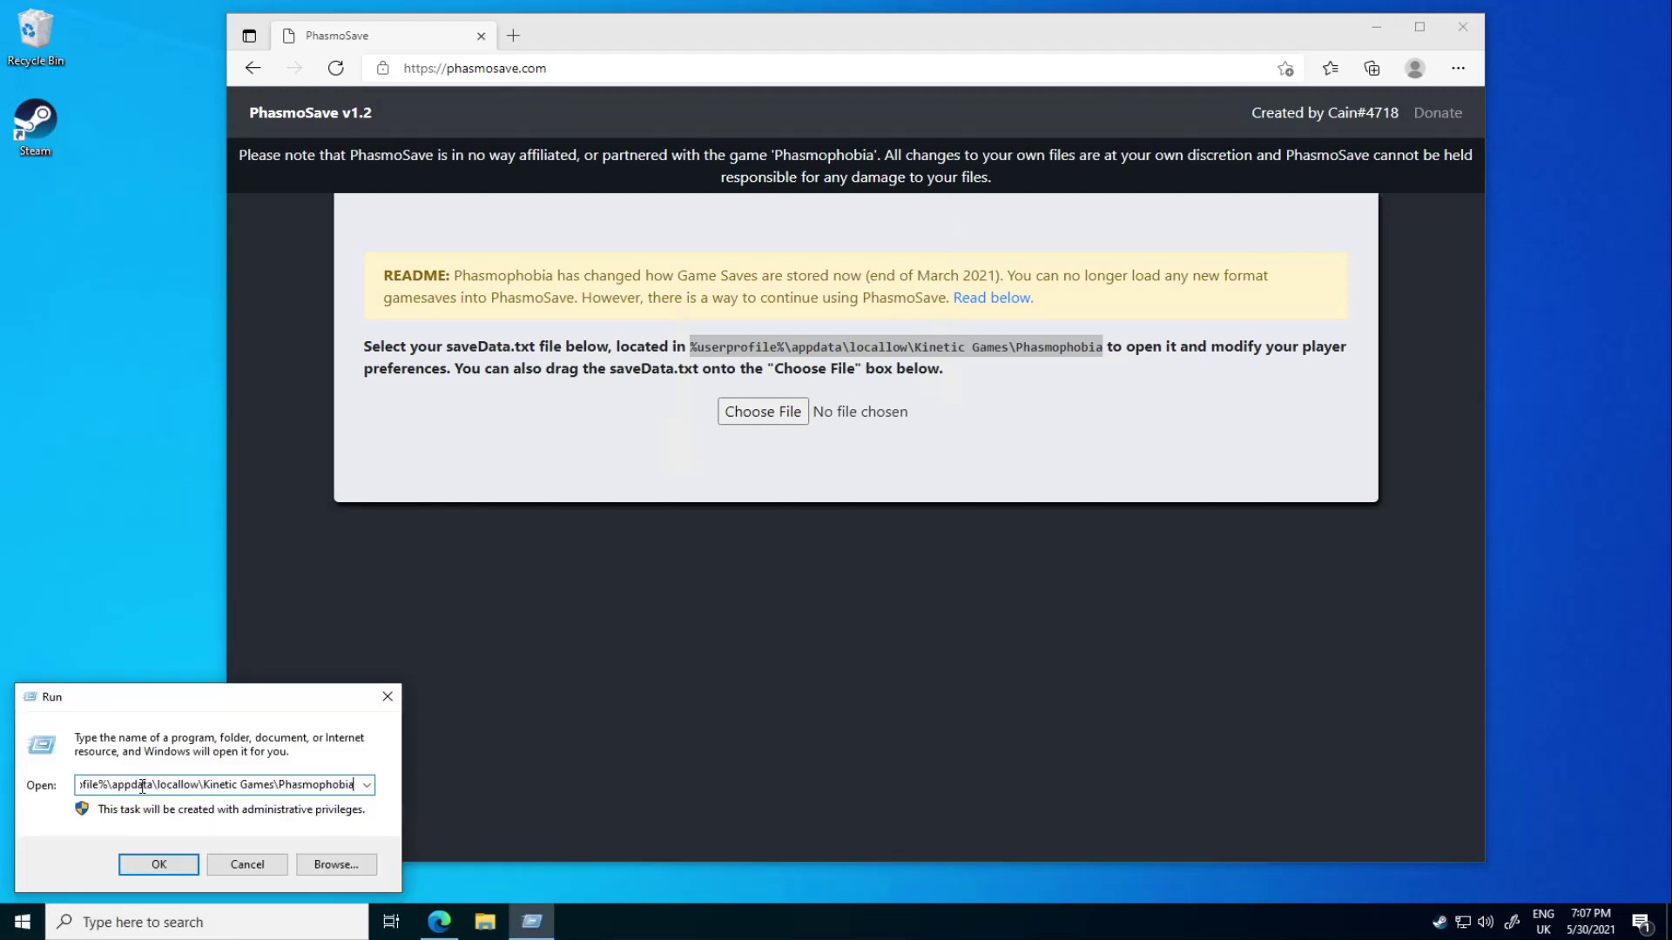
pyautogui.moveTo(98, 786); pyautogui.dragTo(384, 777)
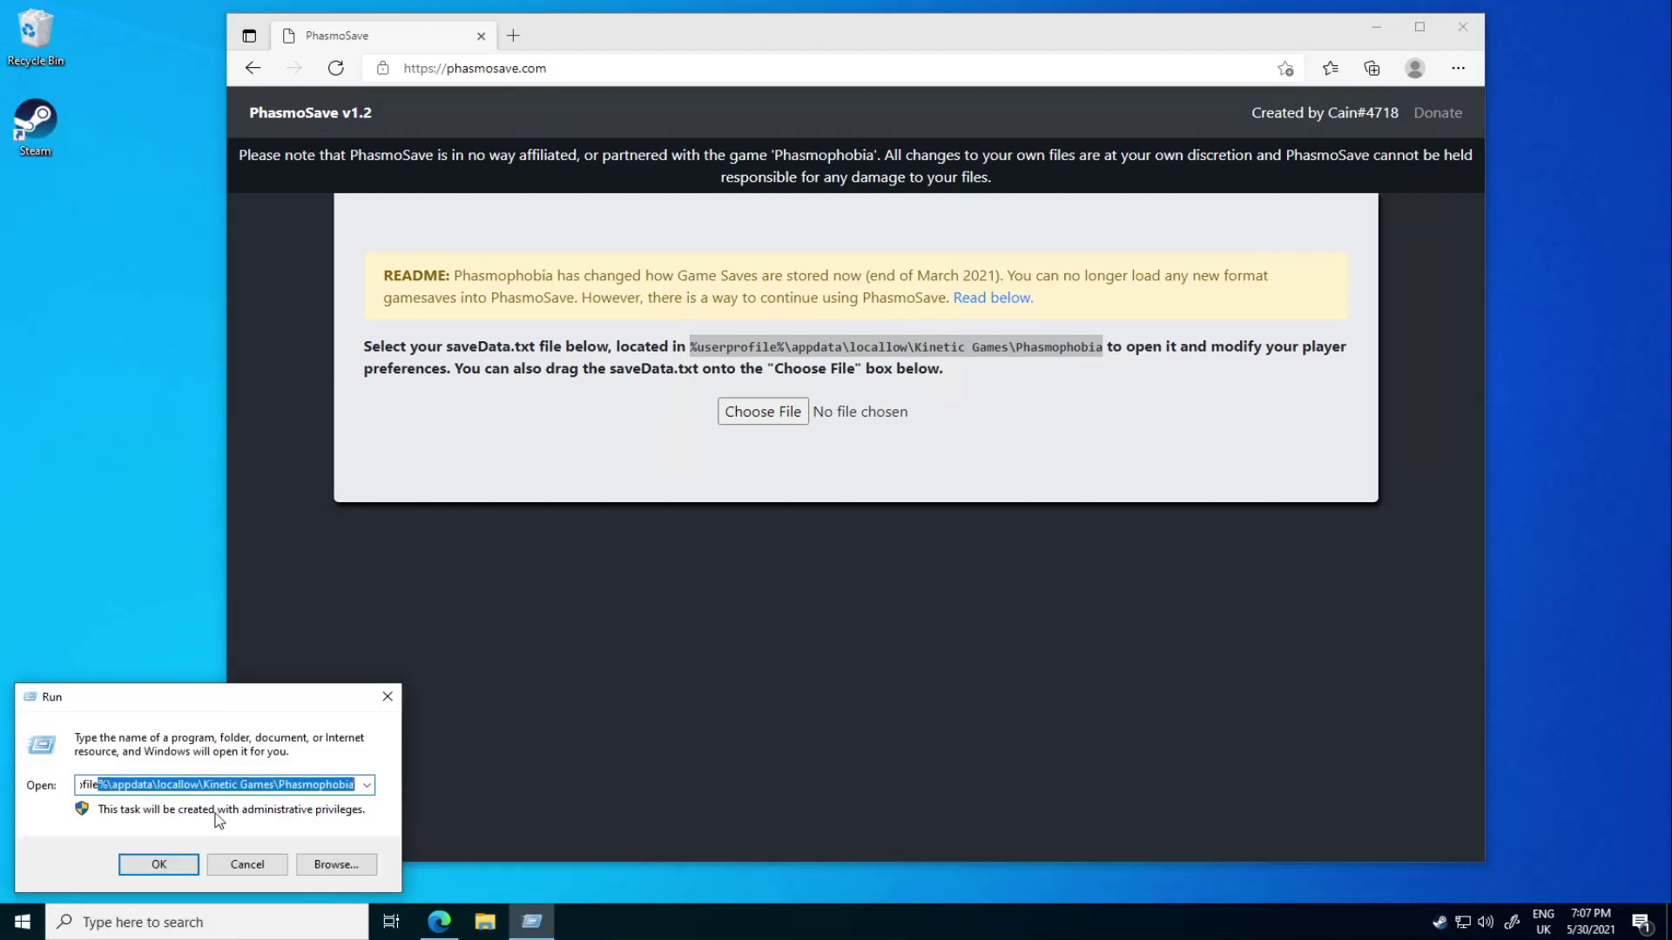
pyautogui.click(153, 874)
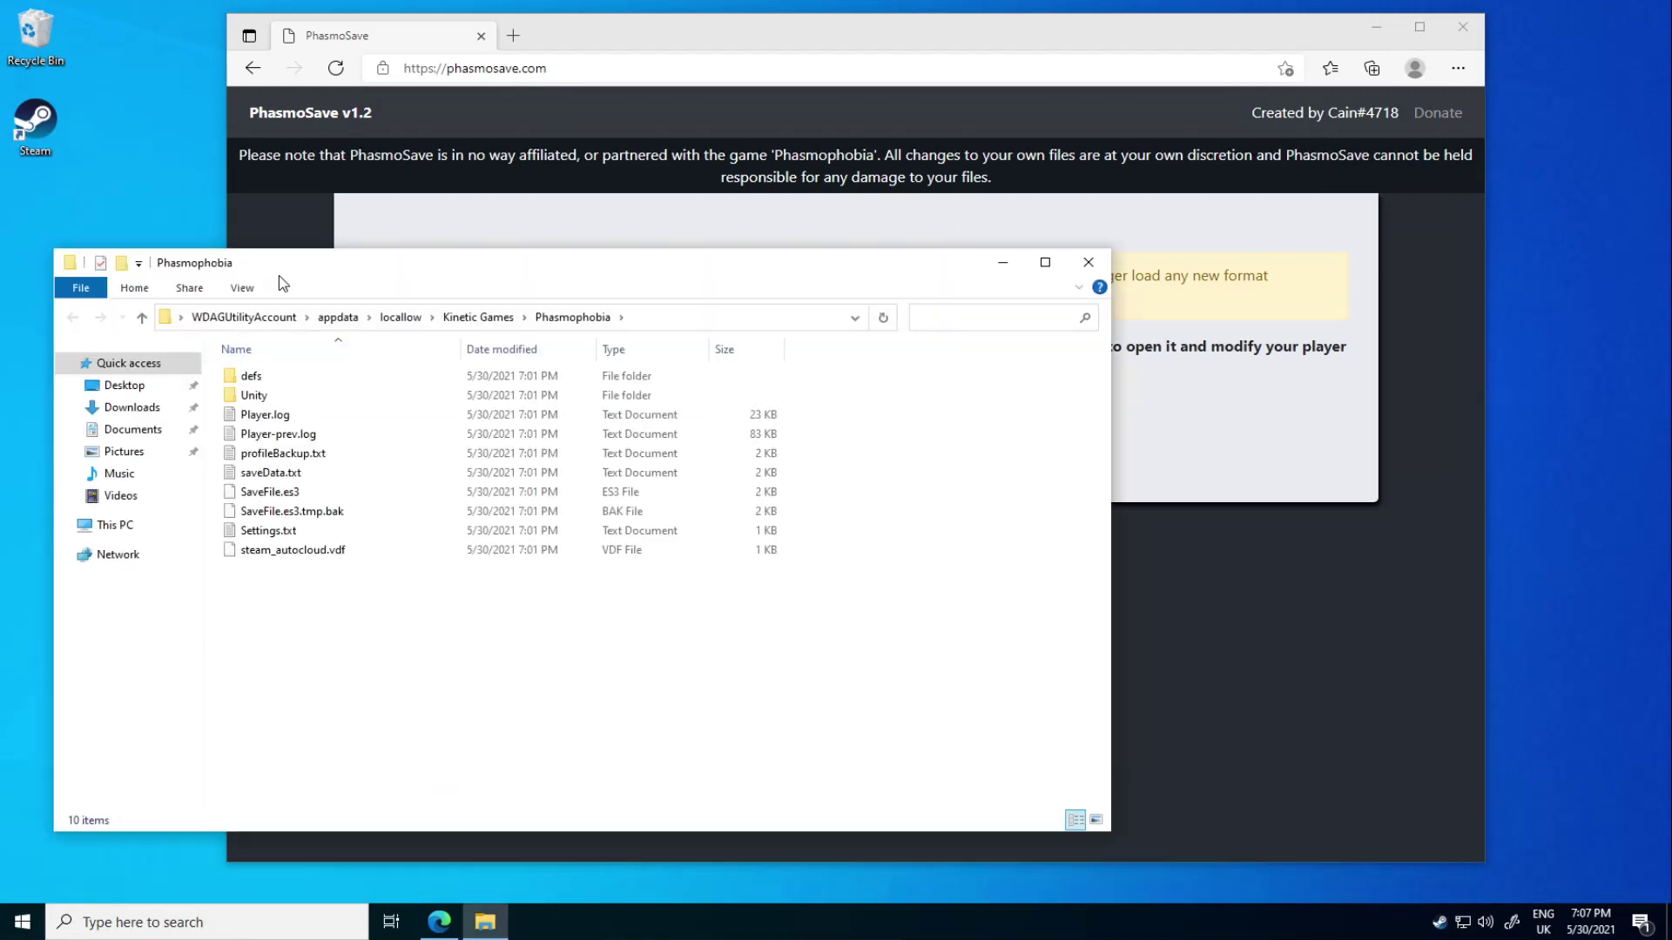
# Step: Move the folder window aside and load saveData.txt from it into PhasmoSave's file chooser
pyautogui.moveTo(374, 269); pyautogui.dragTo(801, 261)
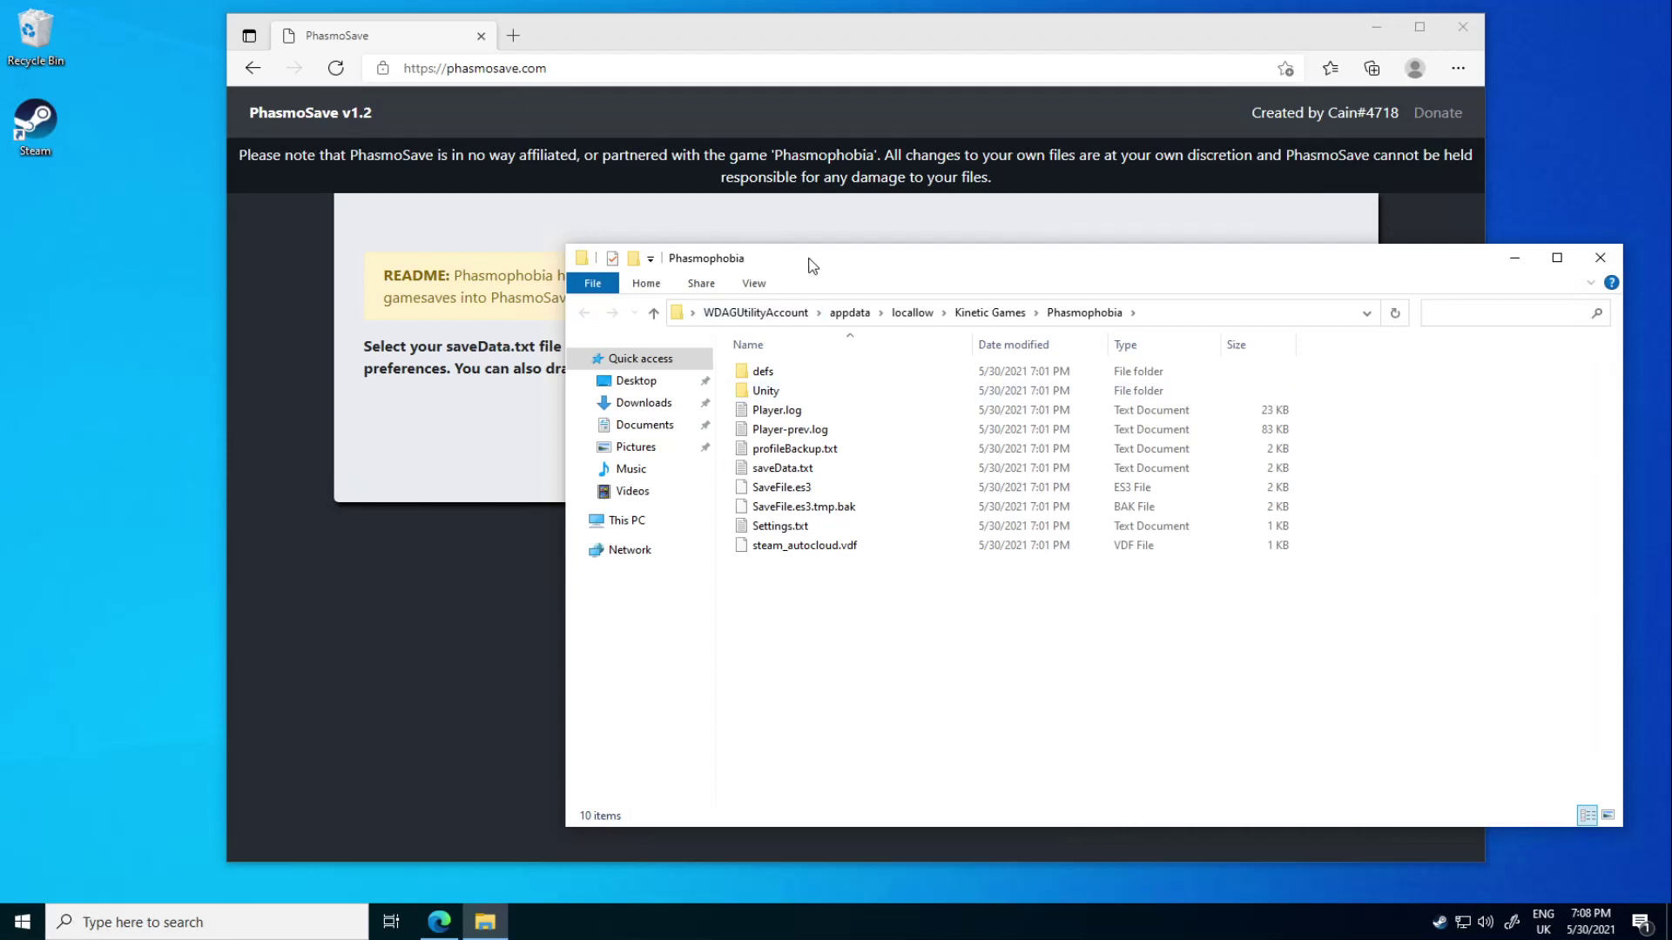
pyautogui.moveTo(863, 261); pyautogui.dragTo(1372, 120)
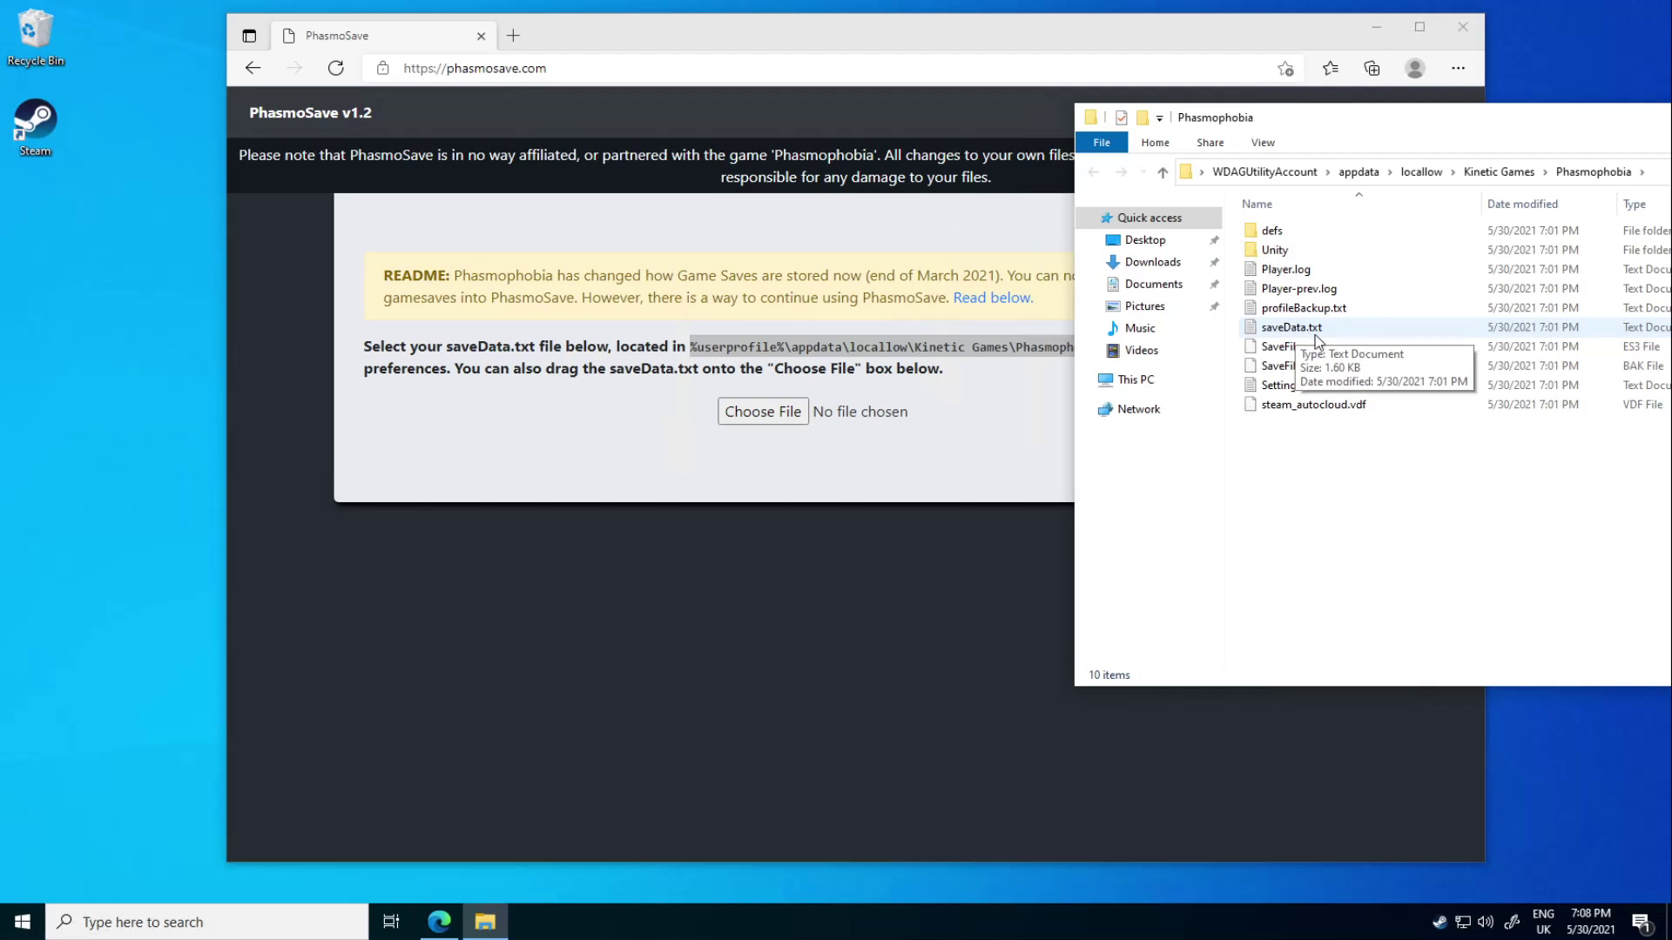
pyautogui.moveTo(1291, 328); pyautogui.dragTo(764, 412)
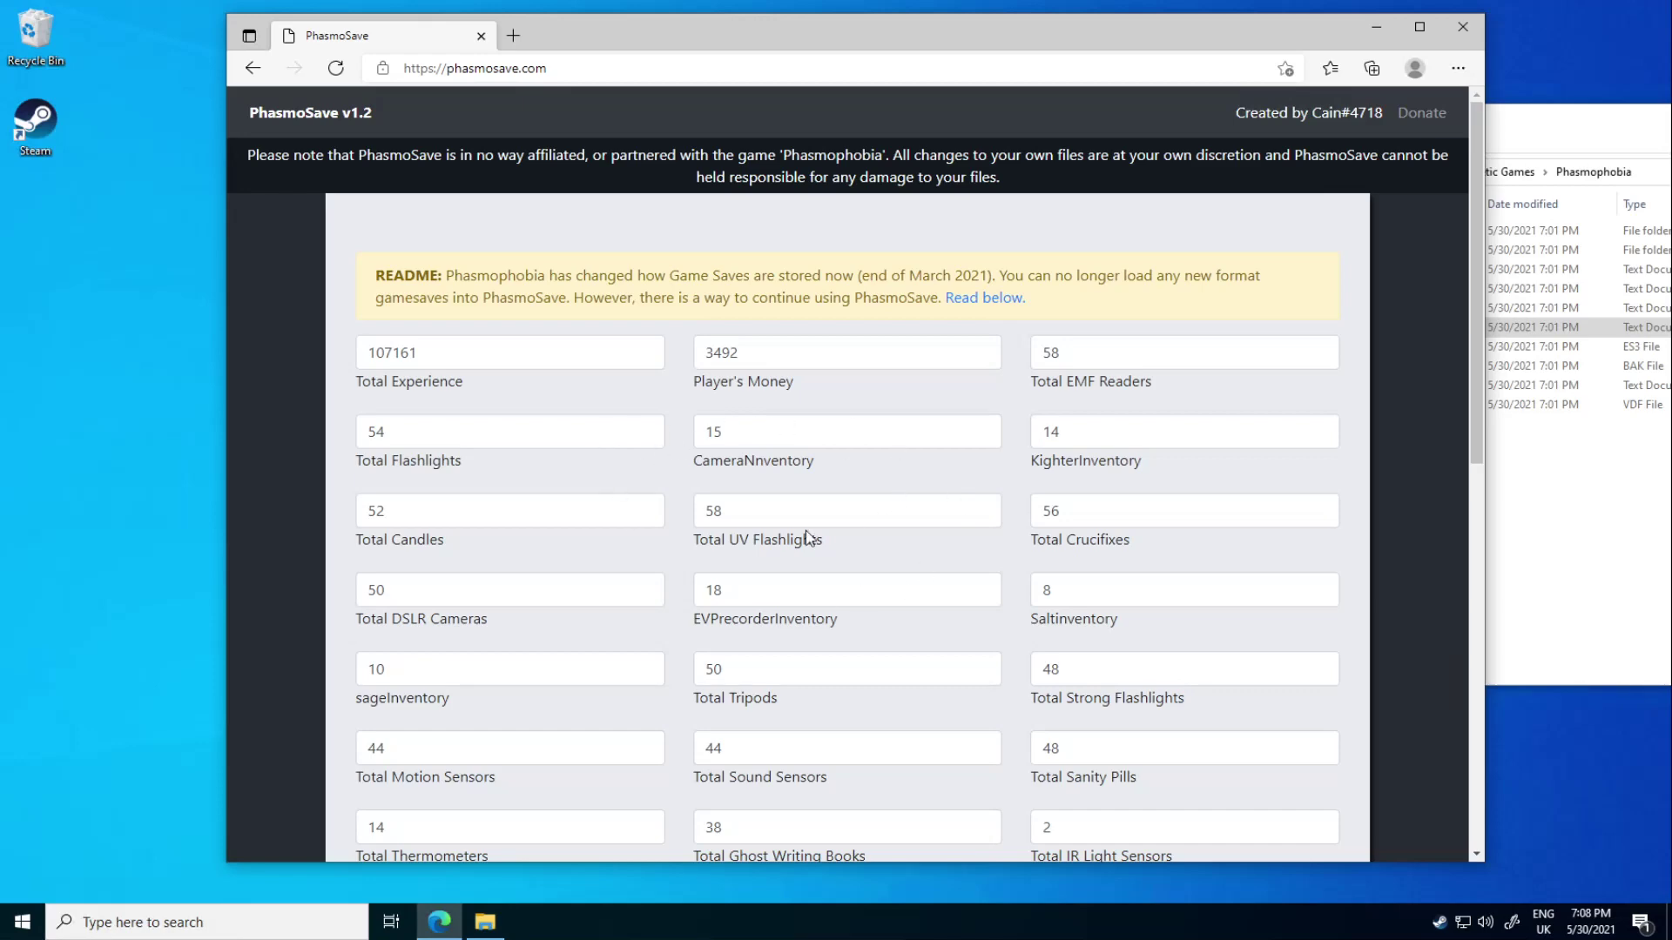
# Step: Set Player's Money to 34920 in the loaded save data
pyautogui.scroll(-3, 801, 544)
pyautogui.scroll(3, 754, 552)
pyautogui.click(629, 352)
pyautogui.click(844, 354)
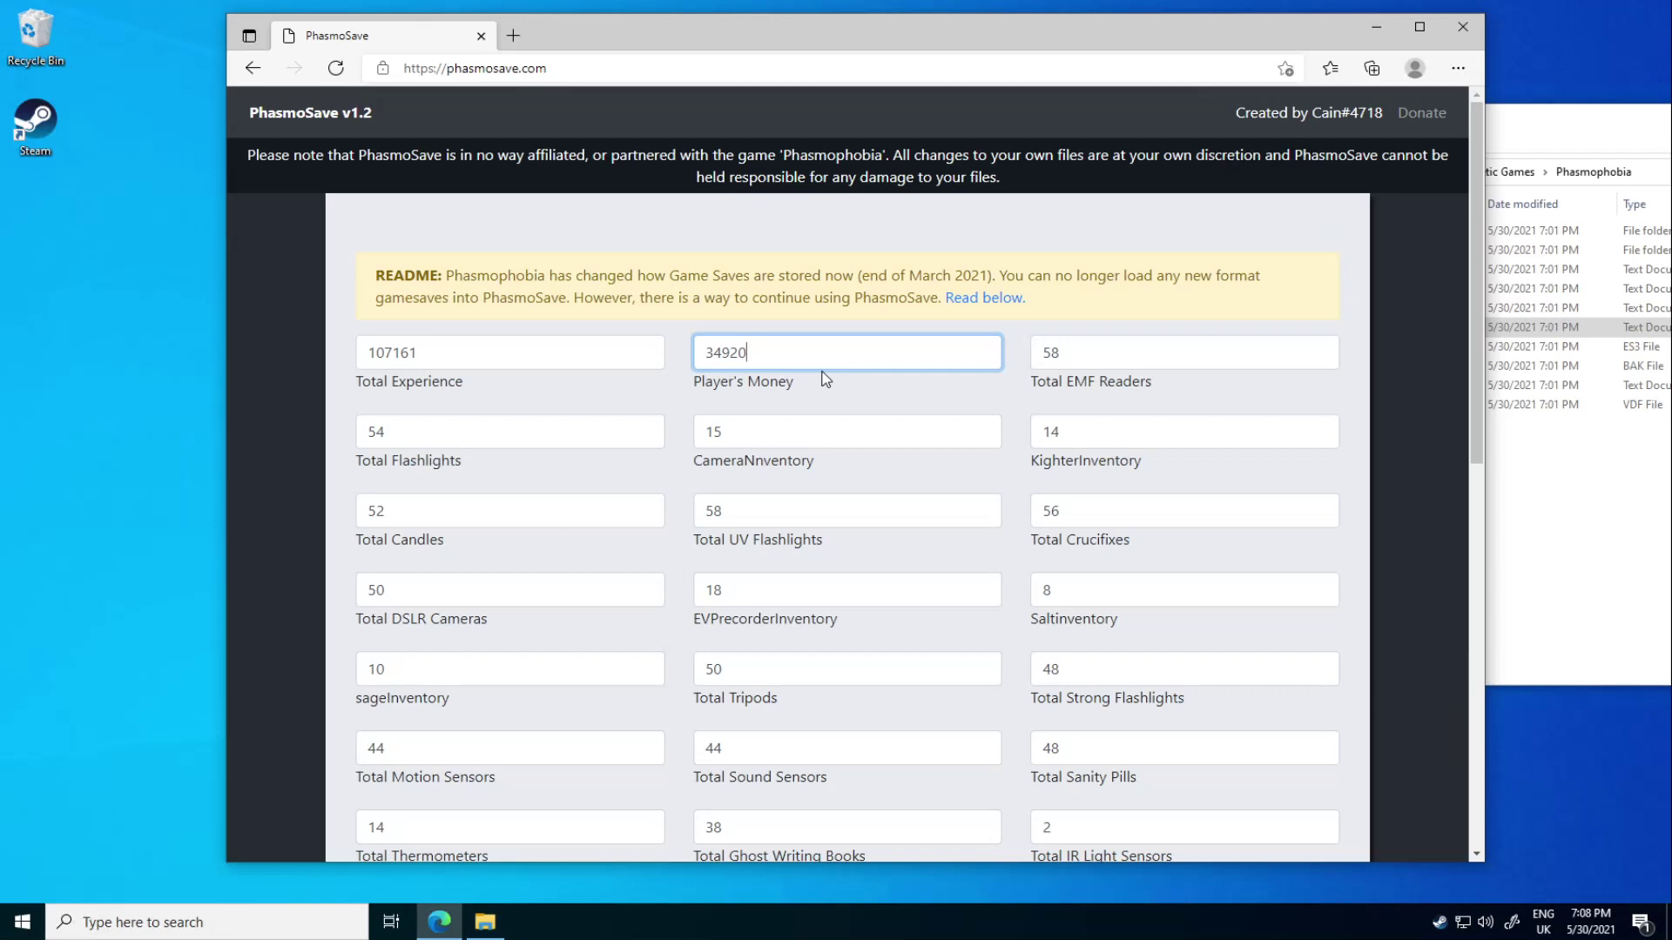
# Step: Set Total EMF Readers to 580 and Total Flashlights to 540
pyautogui.click(1099, 353)
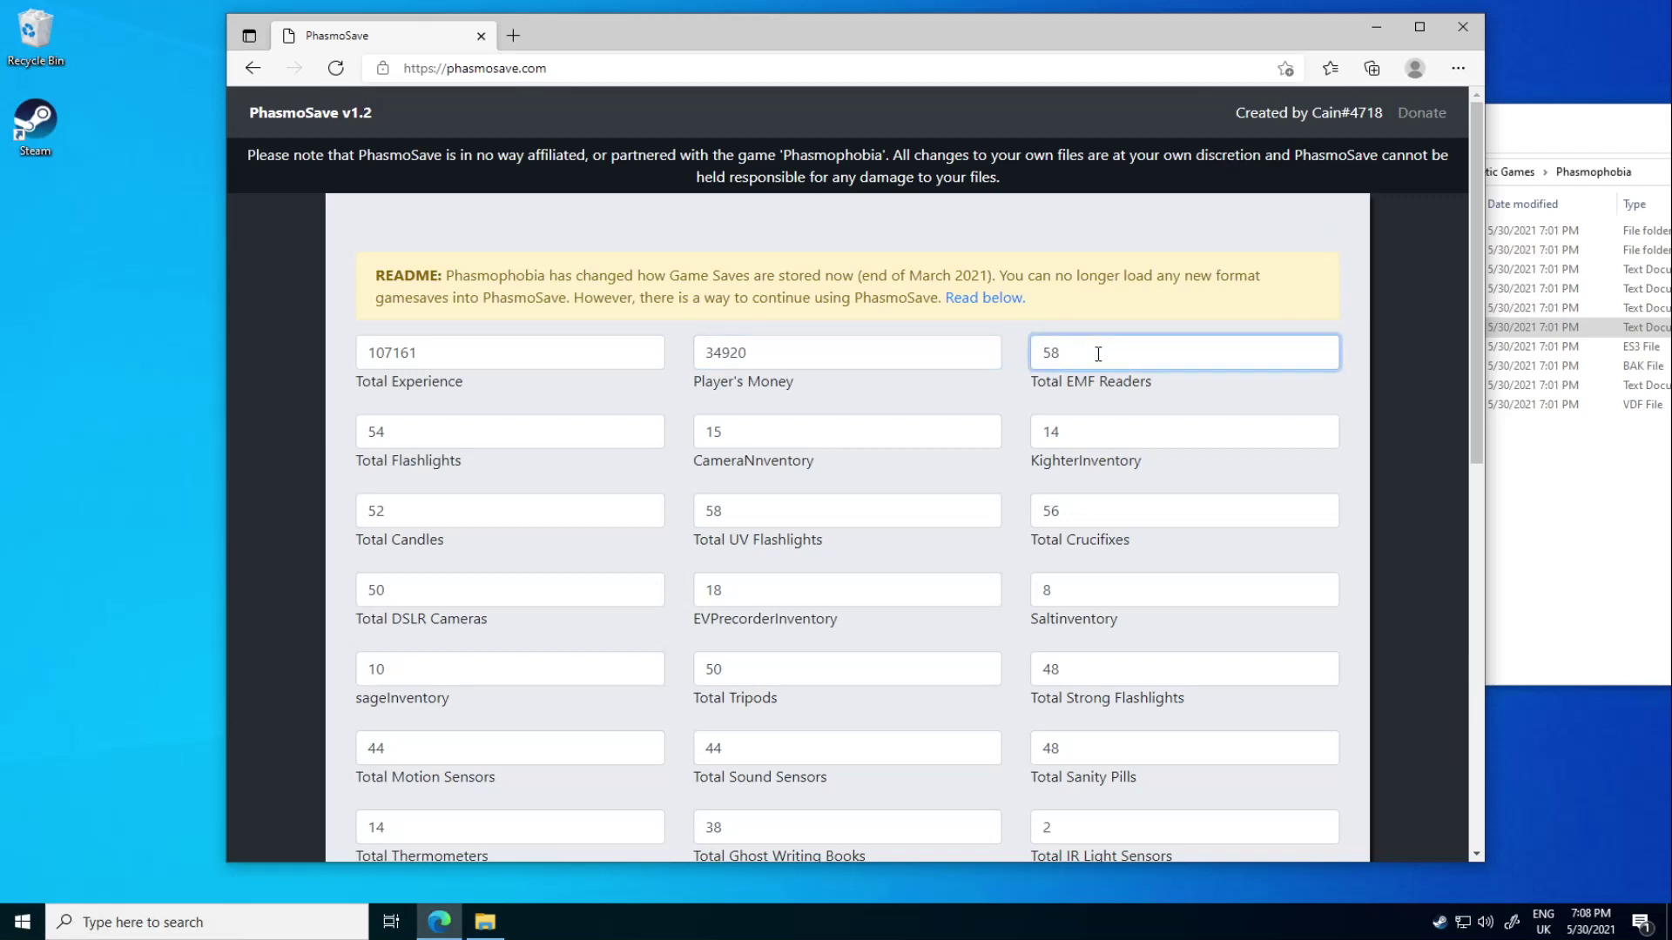
pyautogui.write('0')
pyautogui.press('Tab')
pyautogui.press('Right')
pyautogui.write('0')
pyautogui.press('Tab')
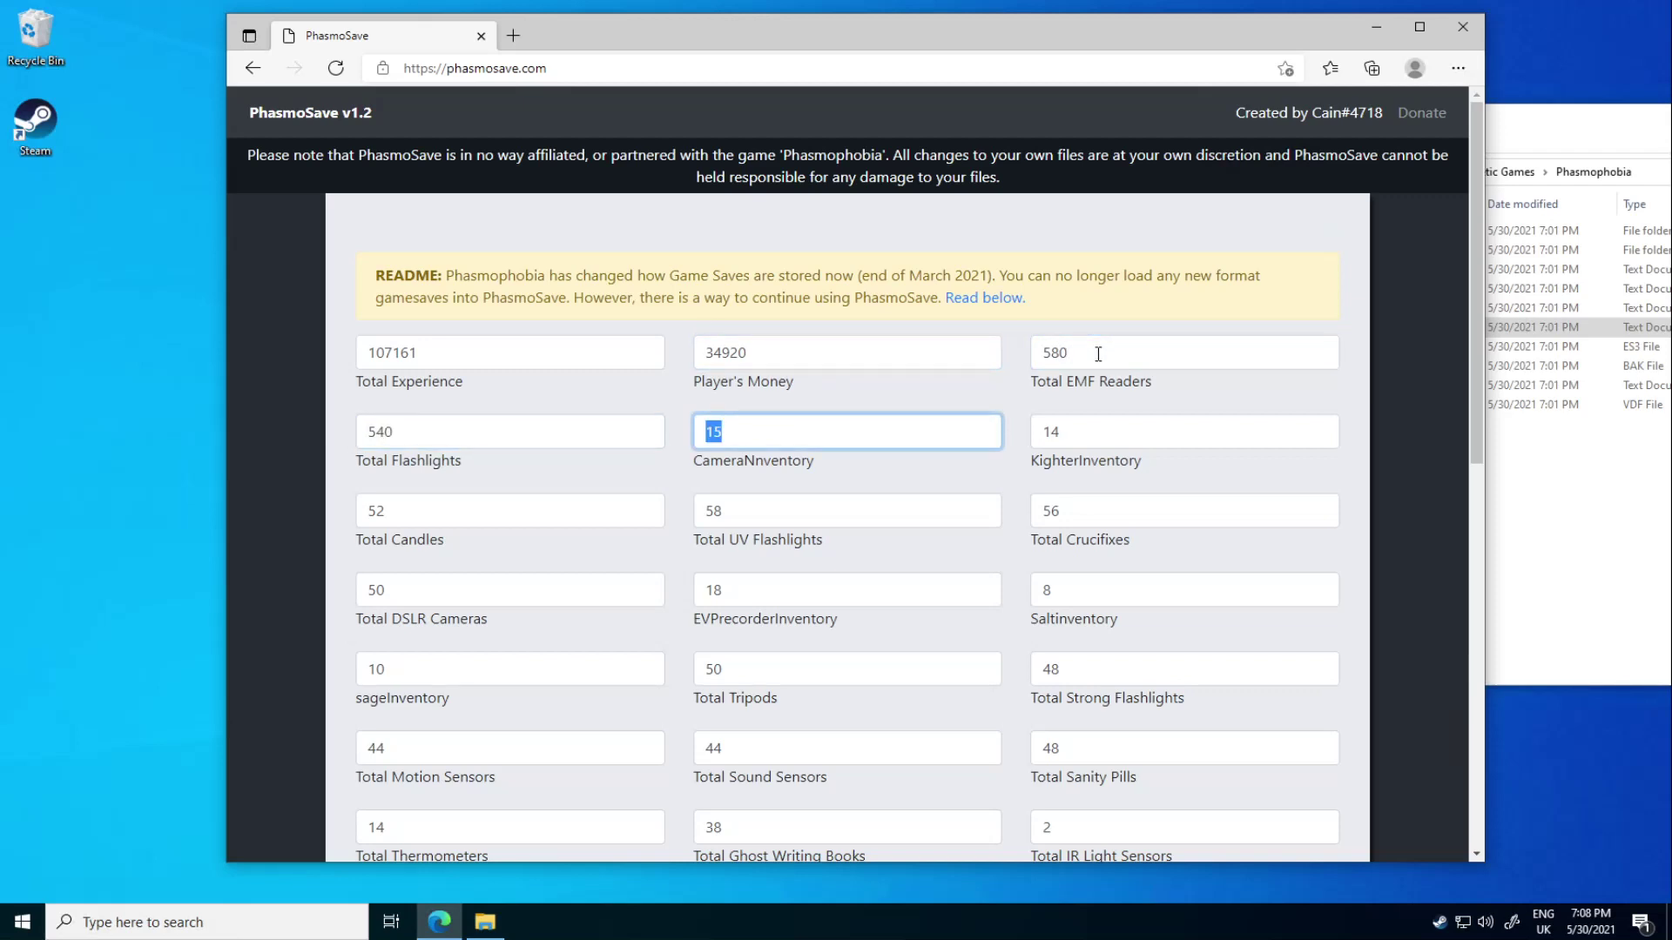
# Step: Set CameraNnventory to 150 and KighterInventory to 140
pyautogui.press('Right')
pyautogui.write('0')
pyautogui.press('Tab')
pyautogui.press('Right')
pyautogui.press('Tab')
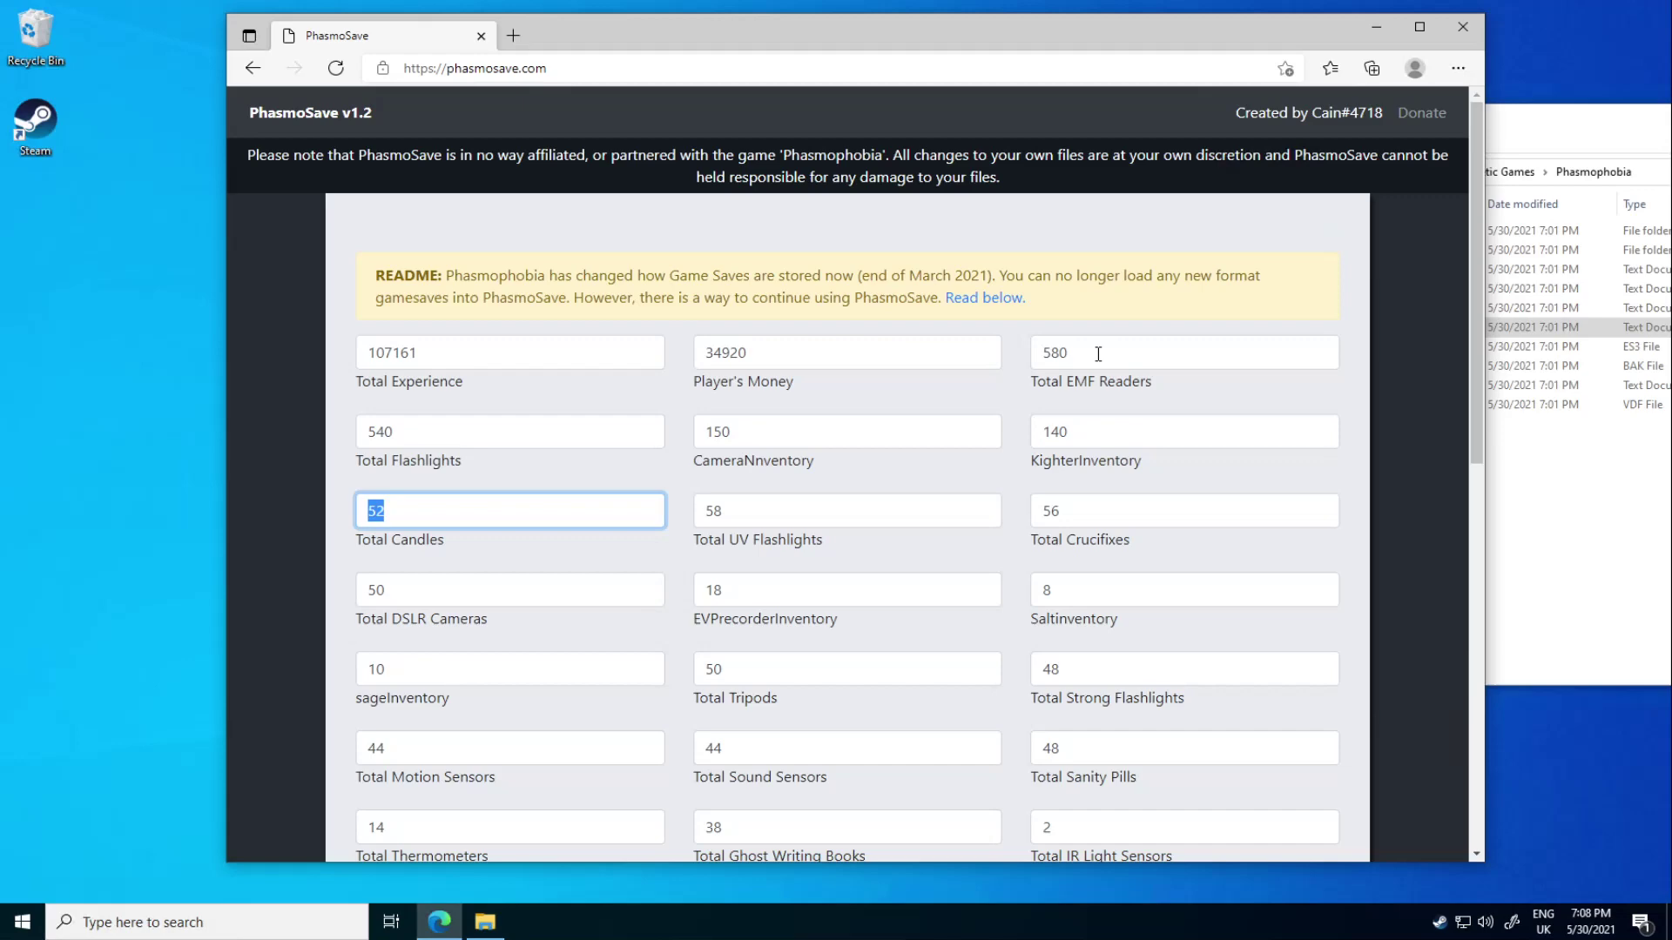
pyautogui.click(296, 437)
# Step: Save the edited save data to the system as a downloaded file
pyautogui.scroll(-8, 462, 384)
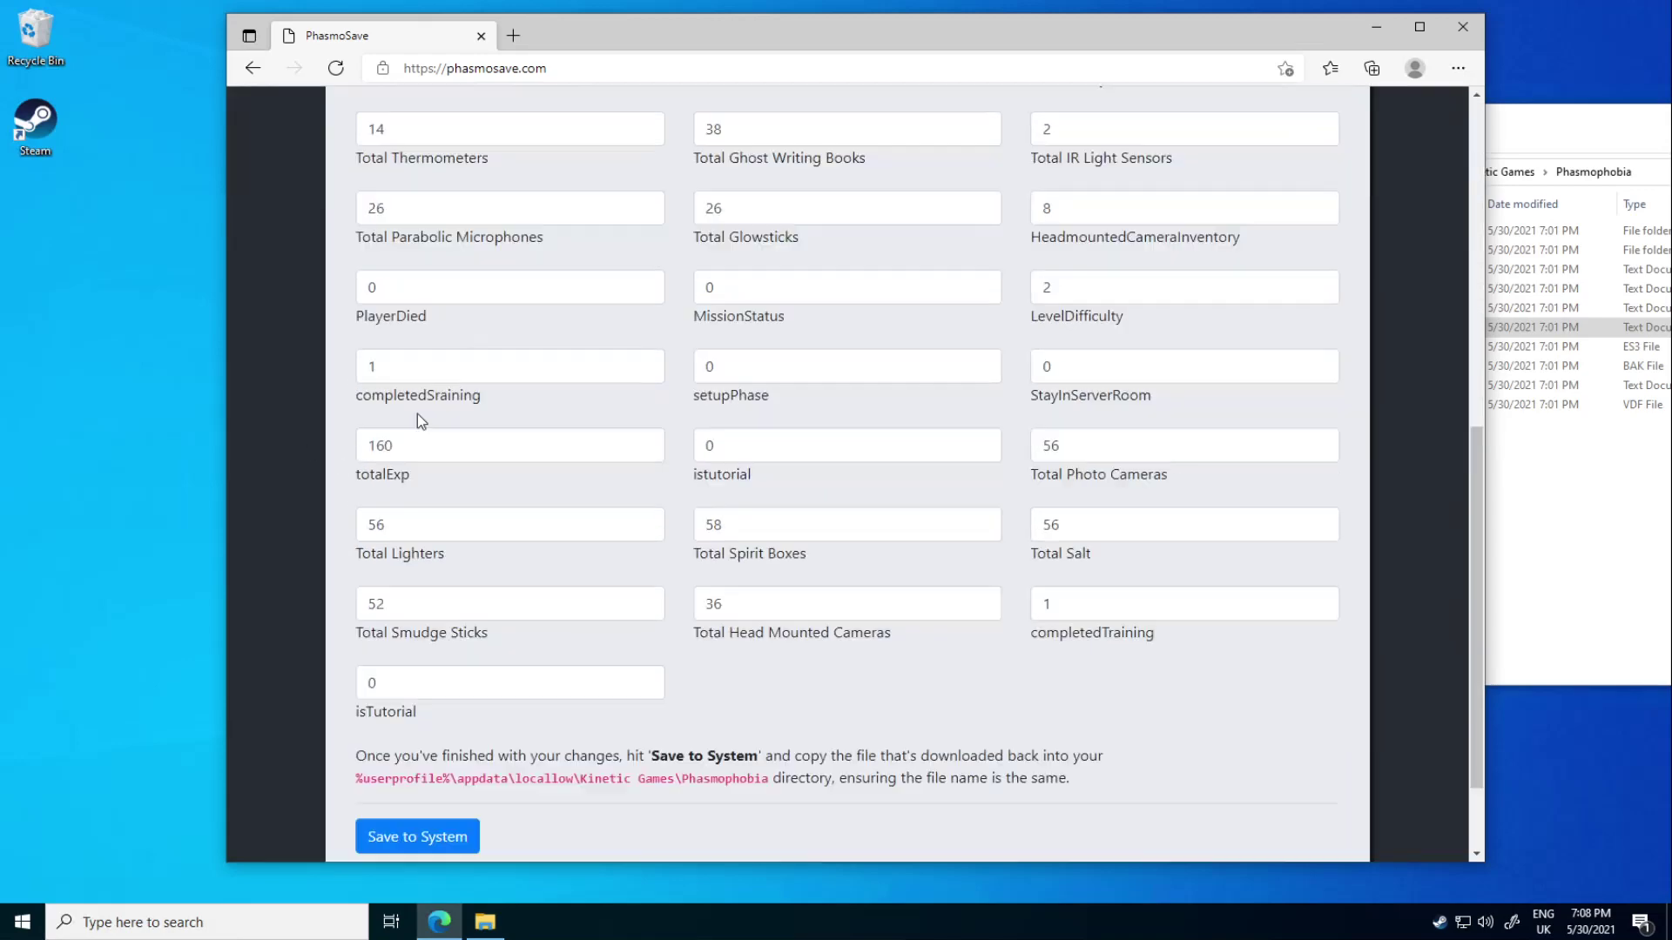
pyautogui.scroll(4, 510, 314)
pyautogui.scroll(-5, 453, 523)
pyautogui.click(400, 714)
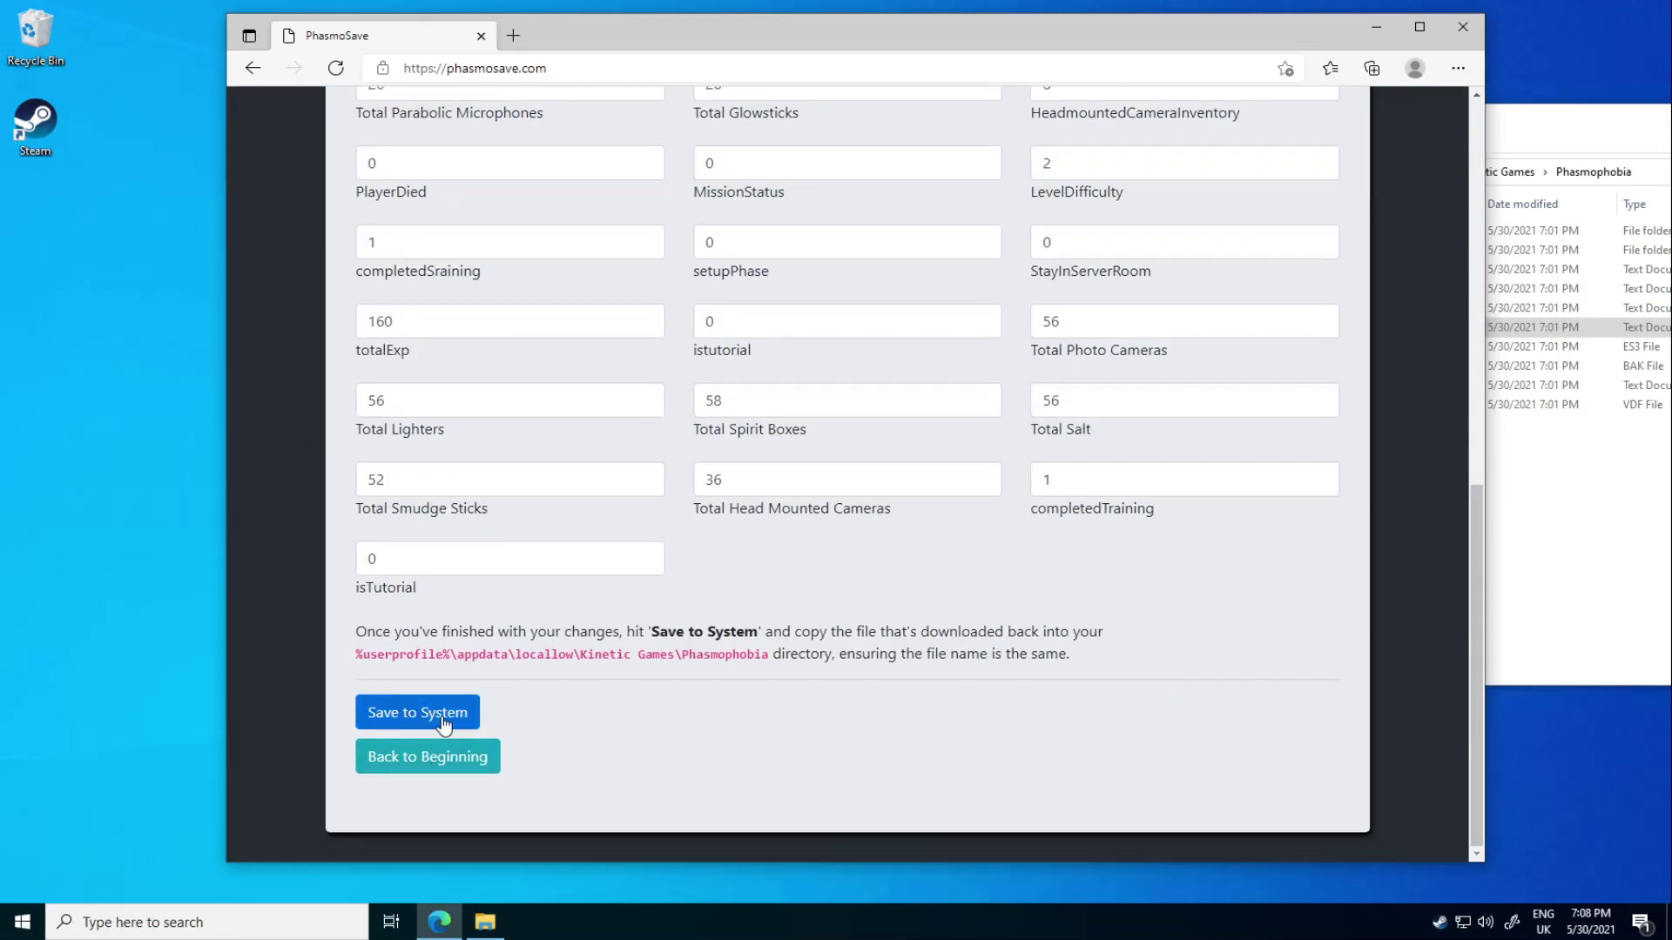
pyautogui.click(400, 716)
# Step: Show the downloaded saveData.txt in its Downloads folder and select it
pyautogui.moveTo(1109, 149)
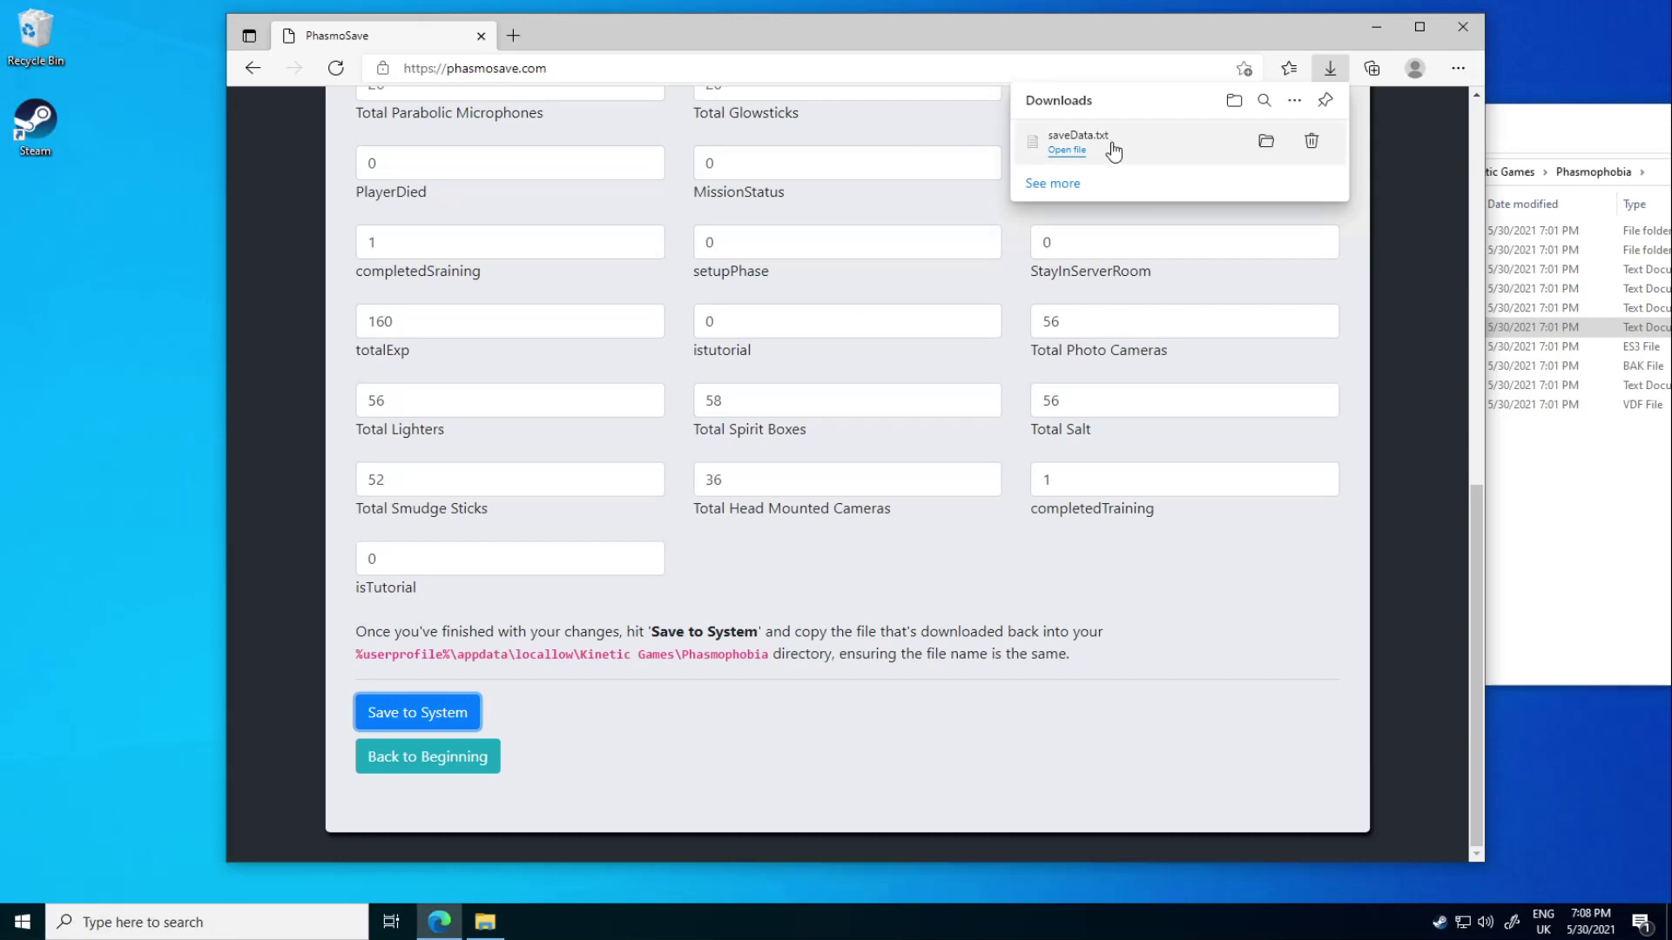
pyautogui.click(1267, 143)
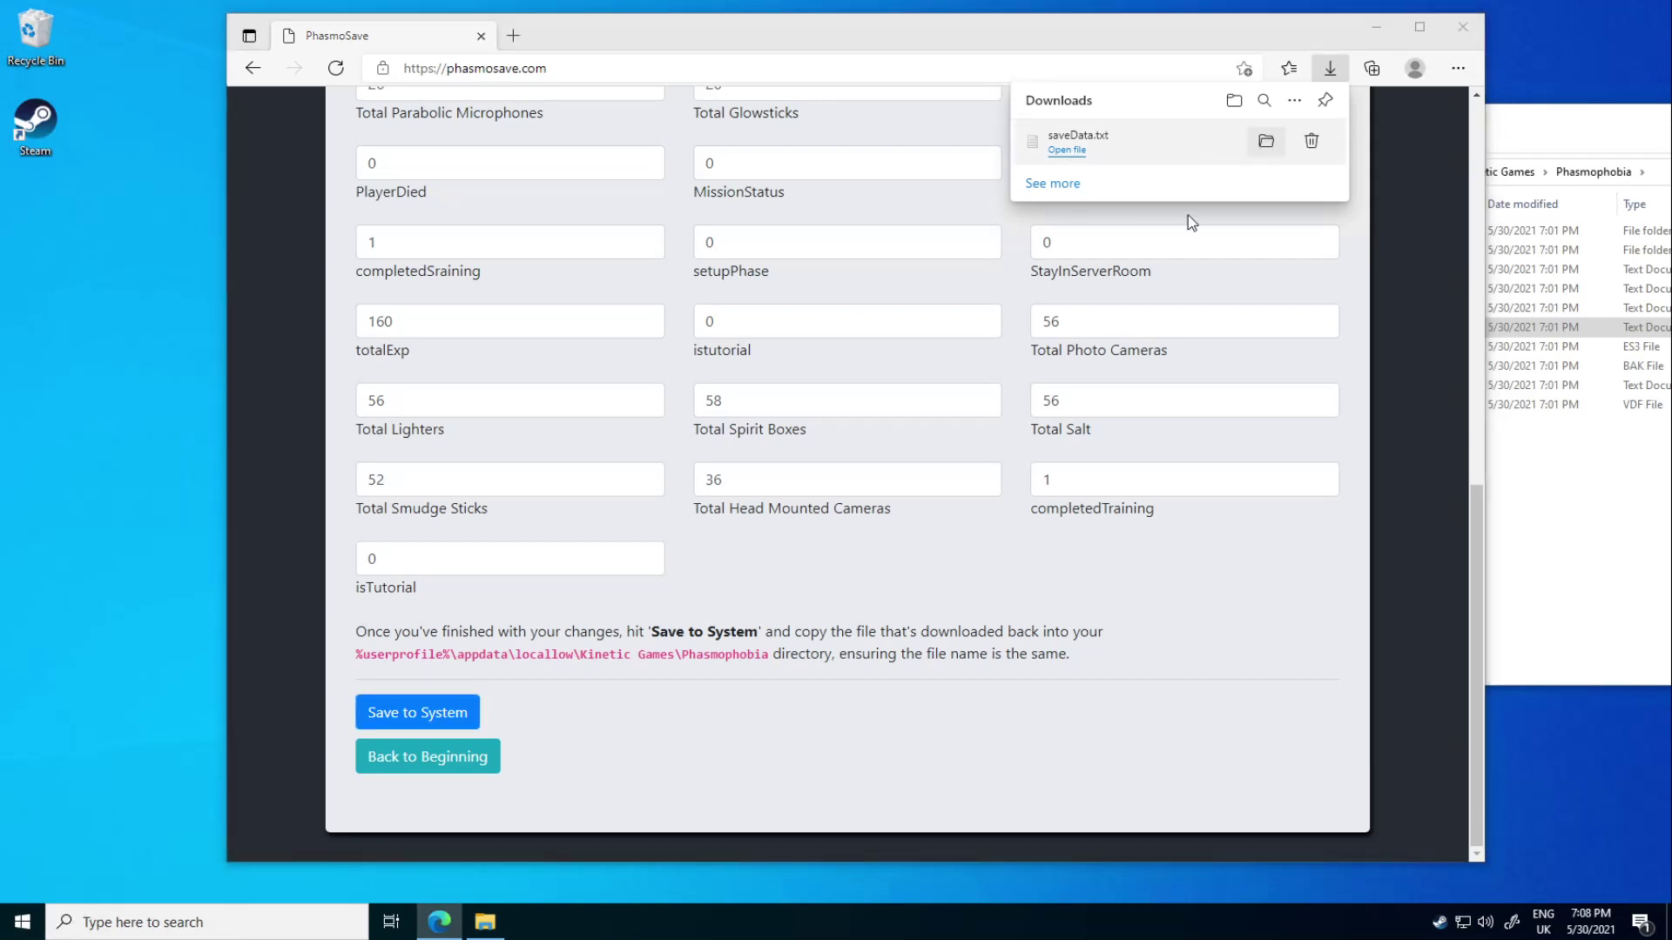
pyautogui.click(434, 316)
pyautogui.click(234, 158)
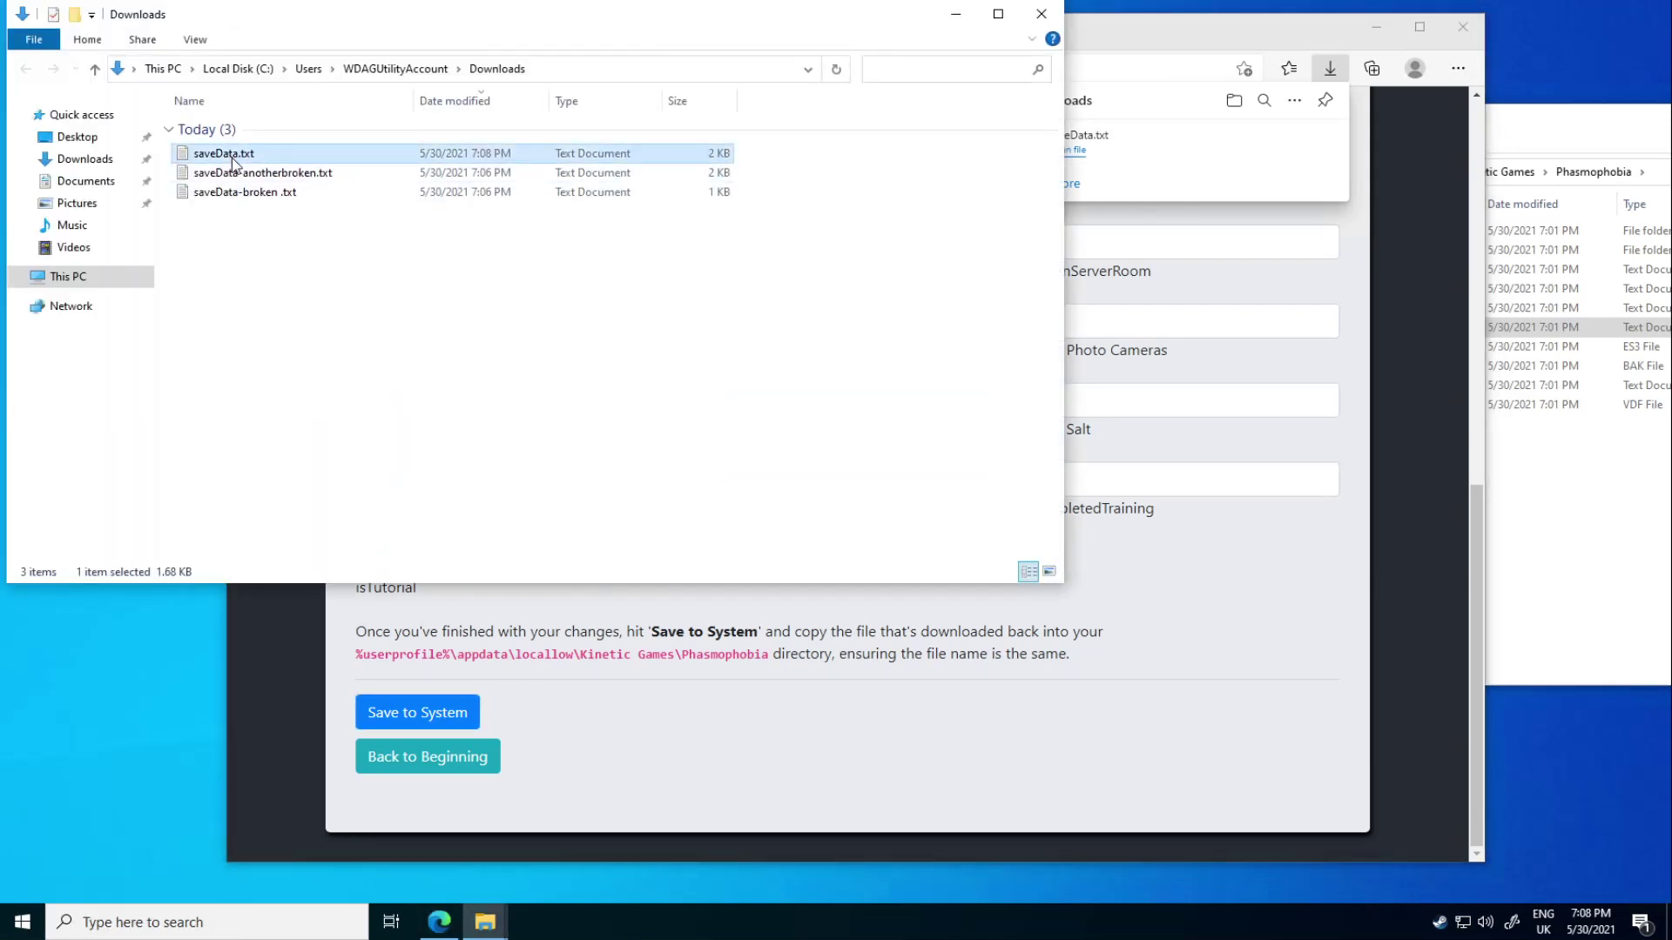
# Step: Move the downloaded saveData.txt into the Phasmophobia save folder, replacing the existing file there
pyautogui.click(1583, 133)
pyautogui.moveTo(1583, 133); pyautogui.dragTo(1085, 220)
pyautogui.click(356, 363)
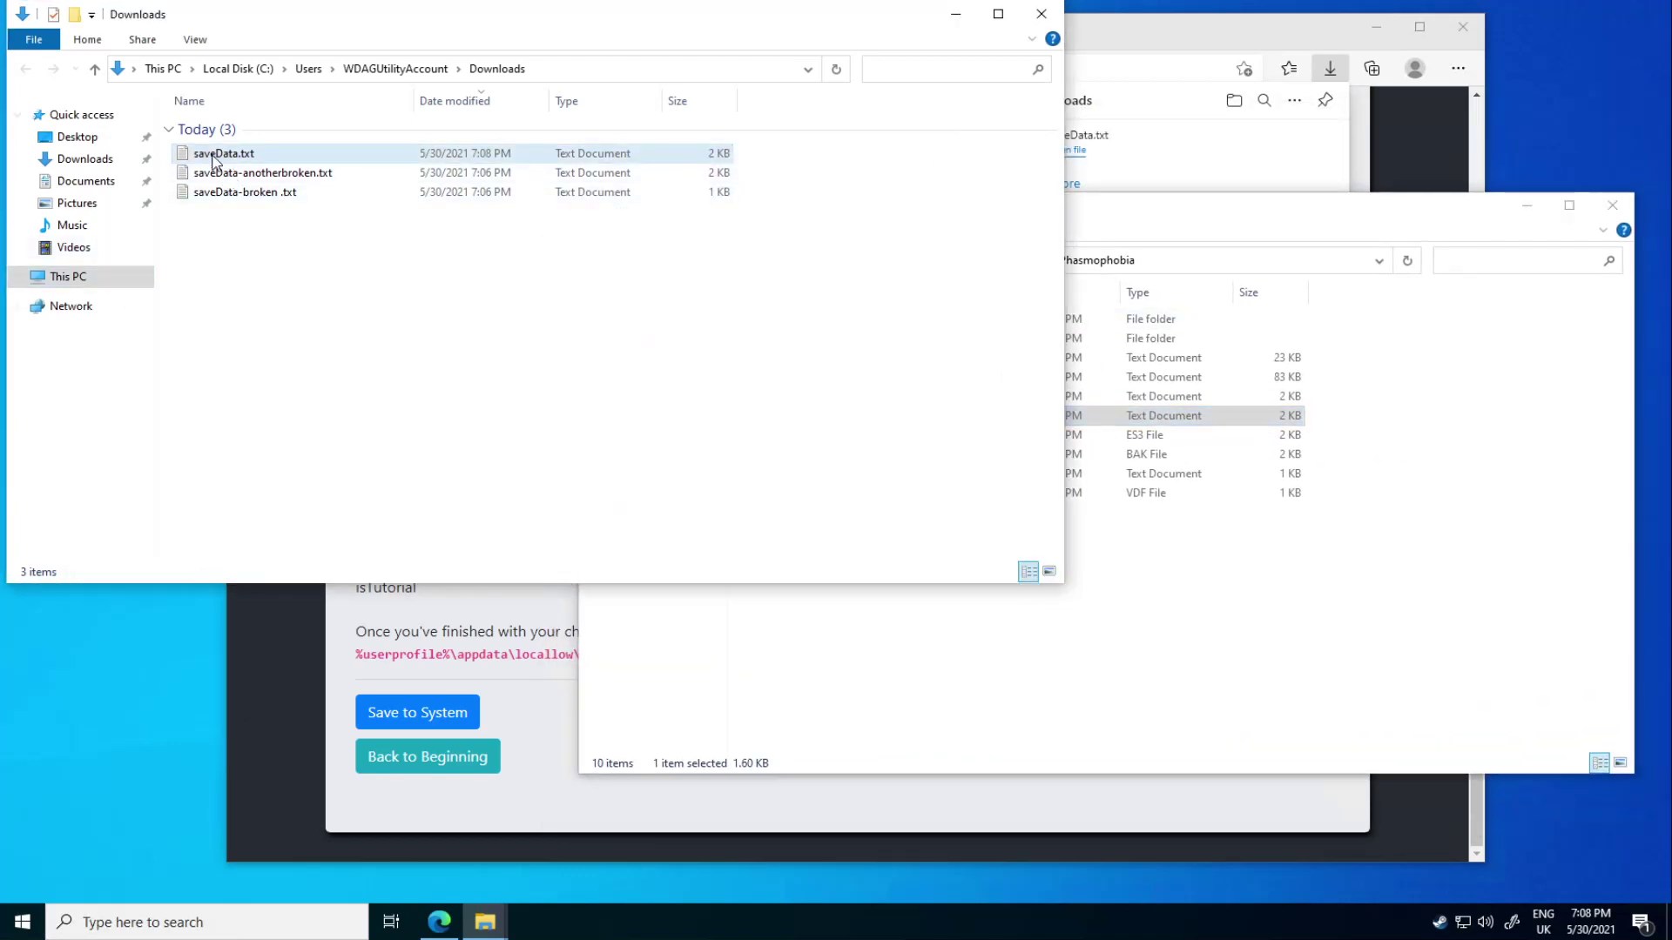
pyautogui.moveTo(219, 154); pyautogui.dragTo(1006, 651)
pyautogui.click(719, 321)
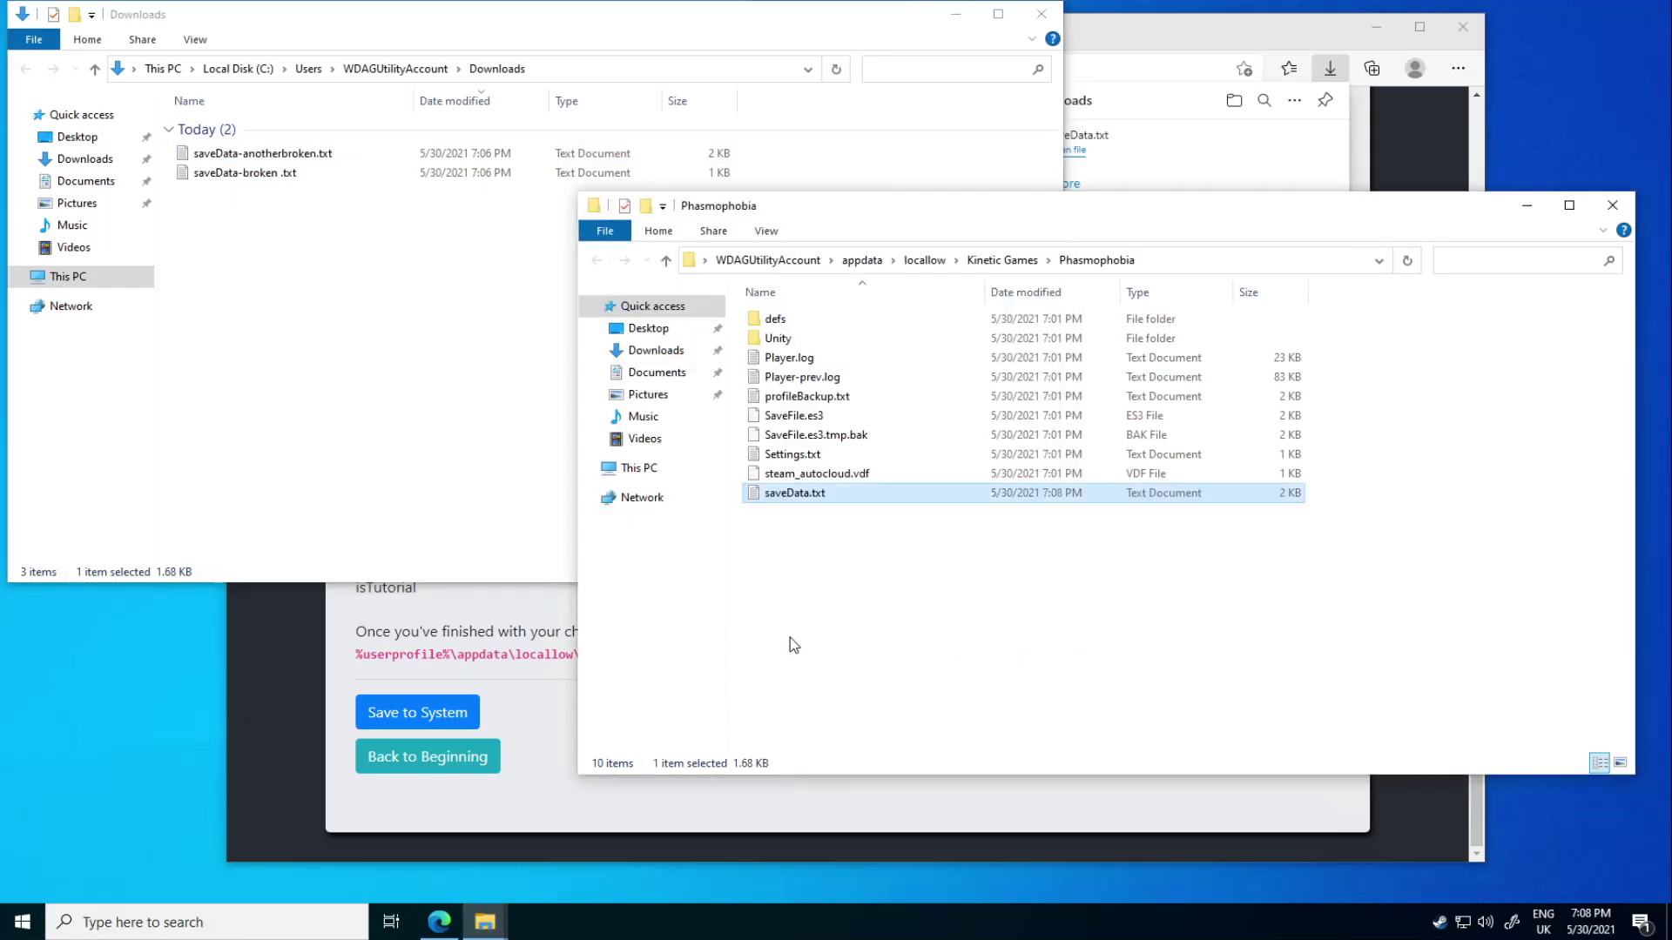
# Step: Delete SaveFile.es3 and SaveFile.es3.tmp.bak from the Phasmophobia save folder
pyautogui.click(903, 590)
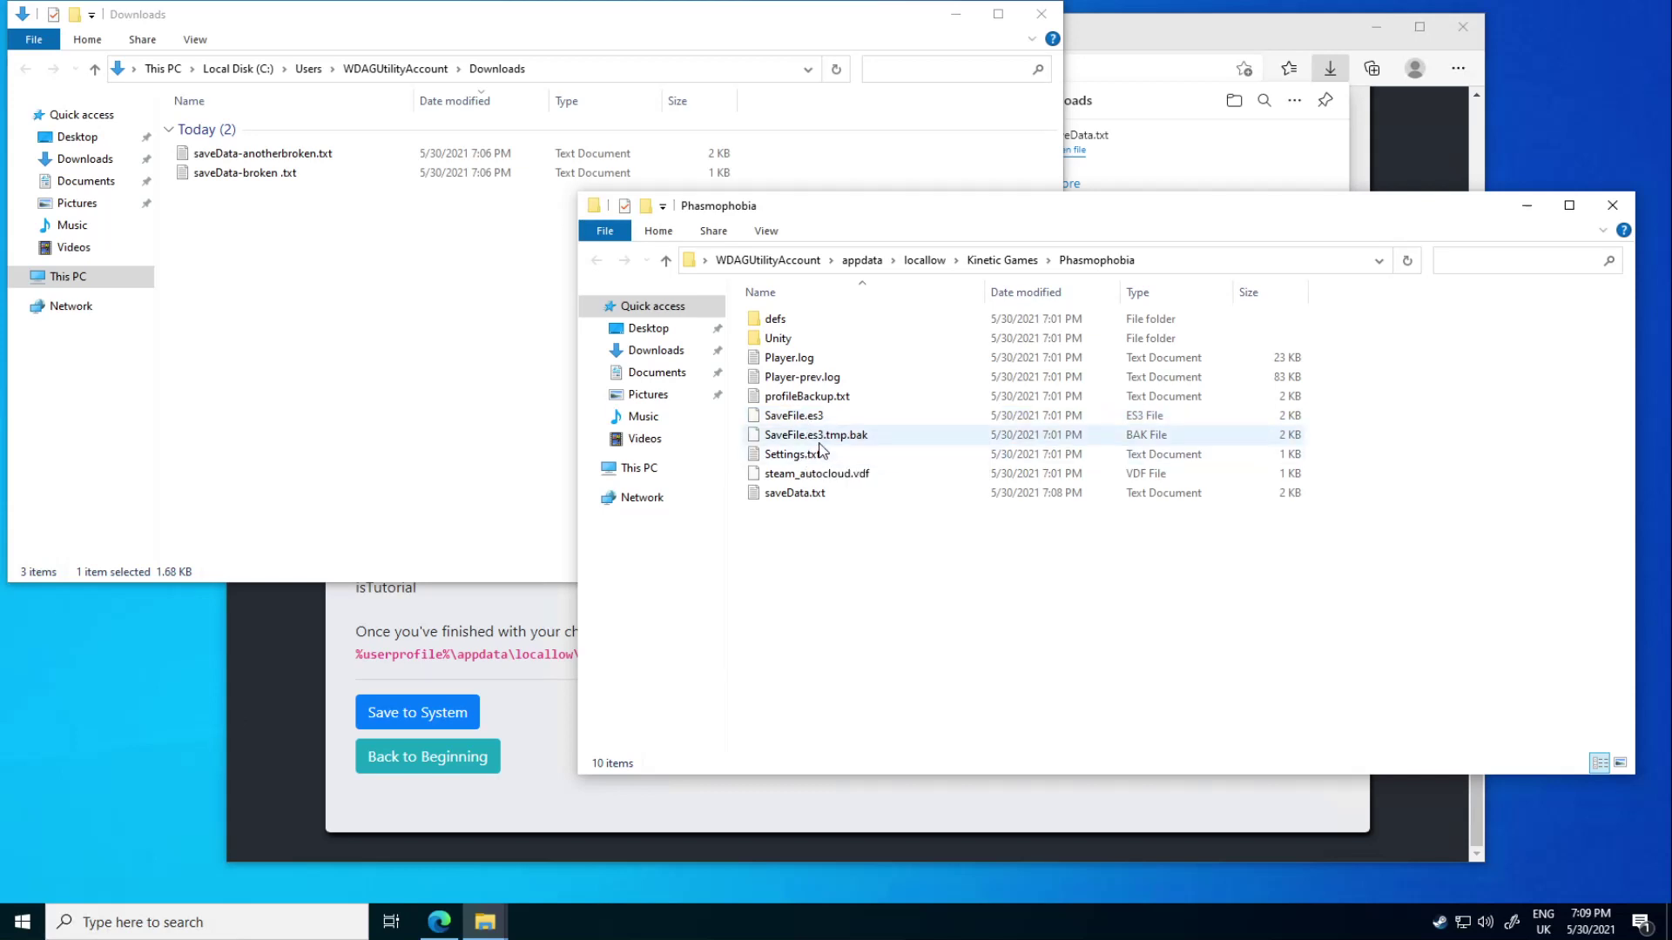
pyautogui.click(852, 416)
pyautogui.keyDown('shift'); pyautogui.click(843, 437); pyautogui.keyUp('shift')
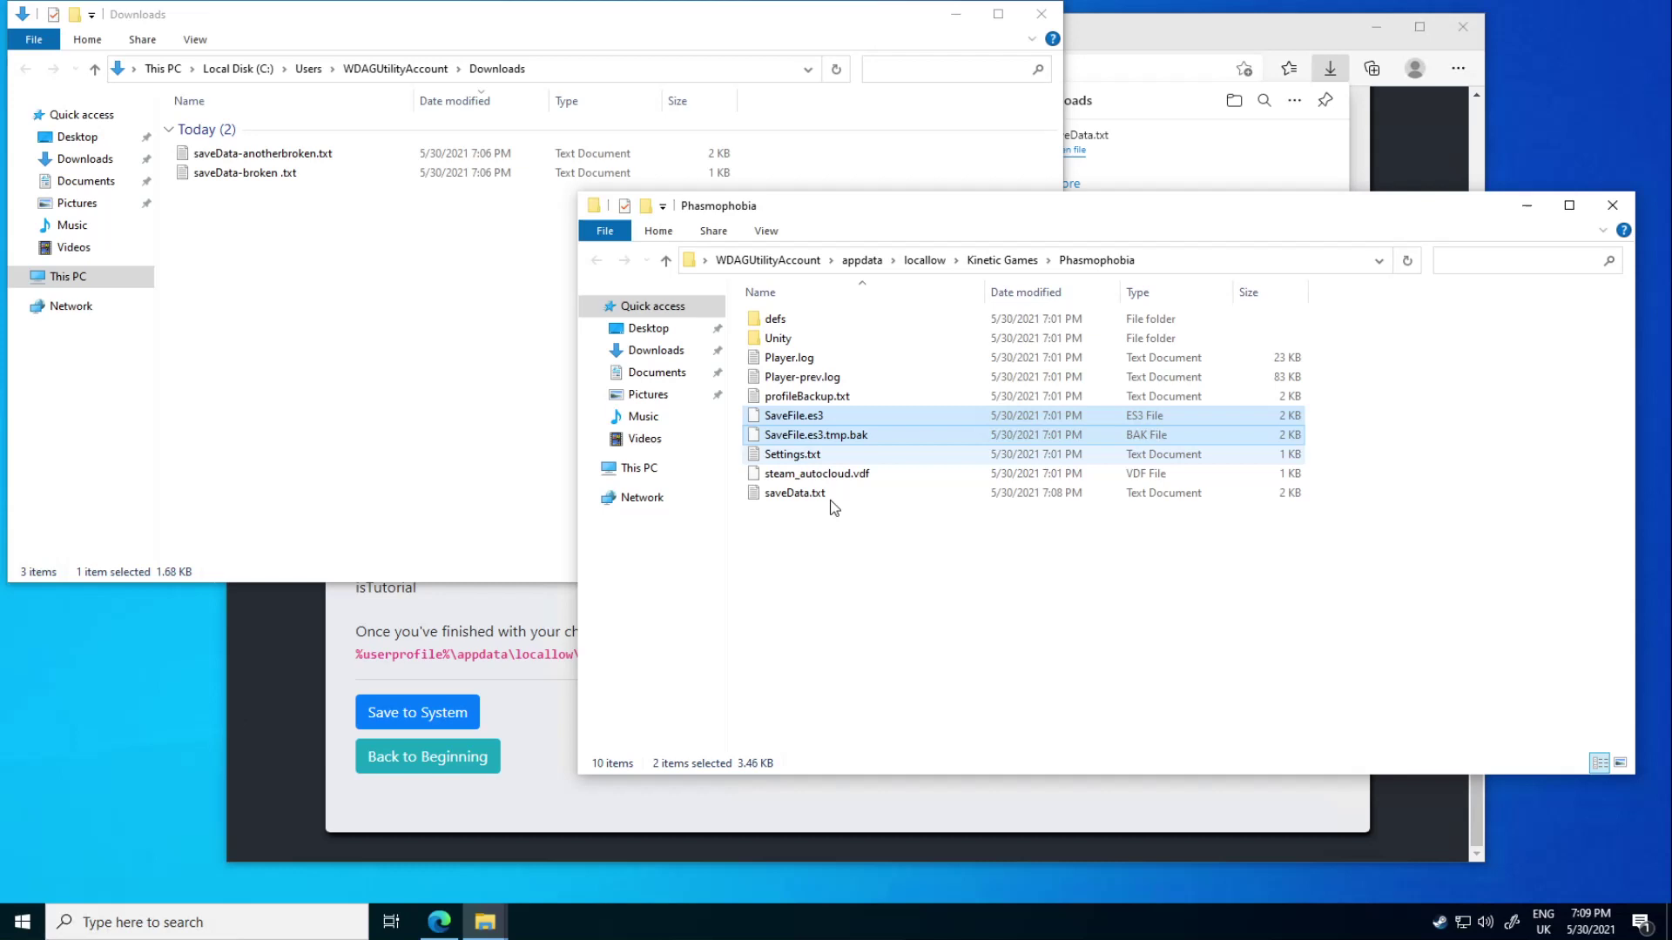
pyautogui.press('Delete')
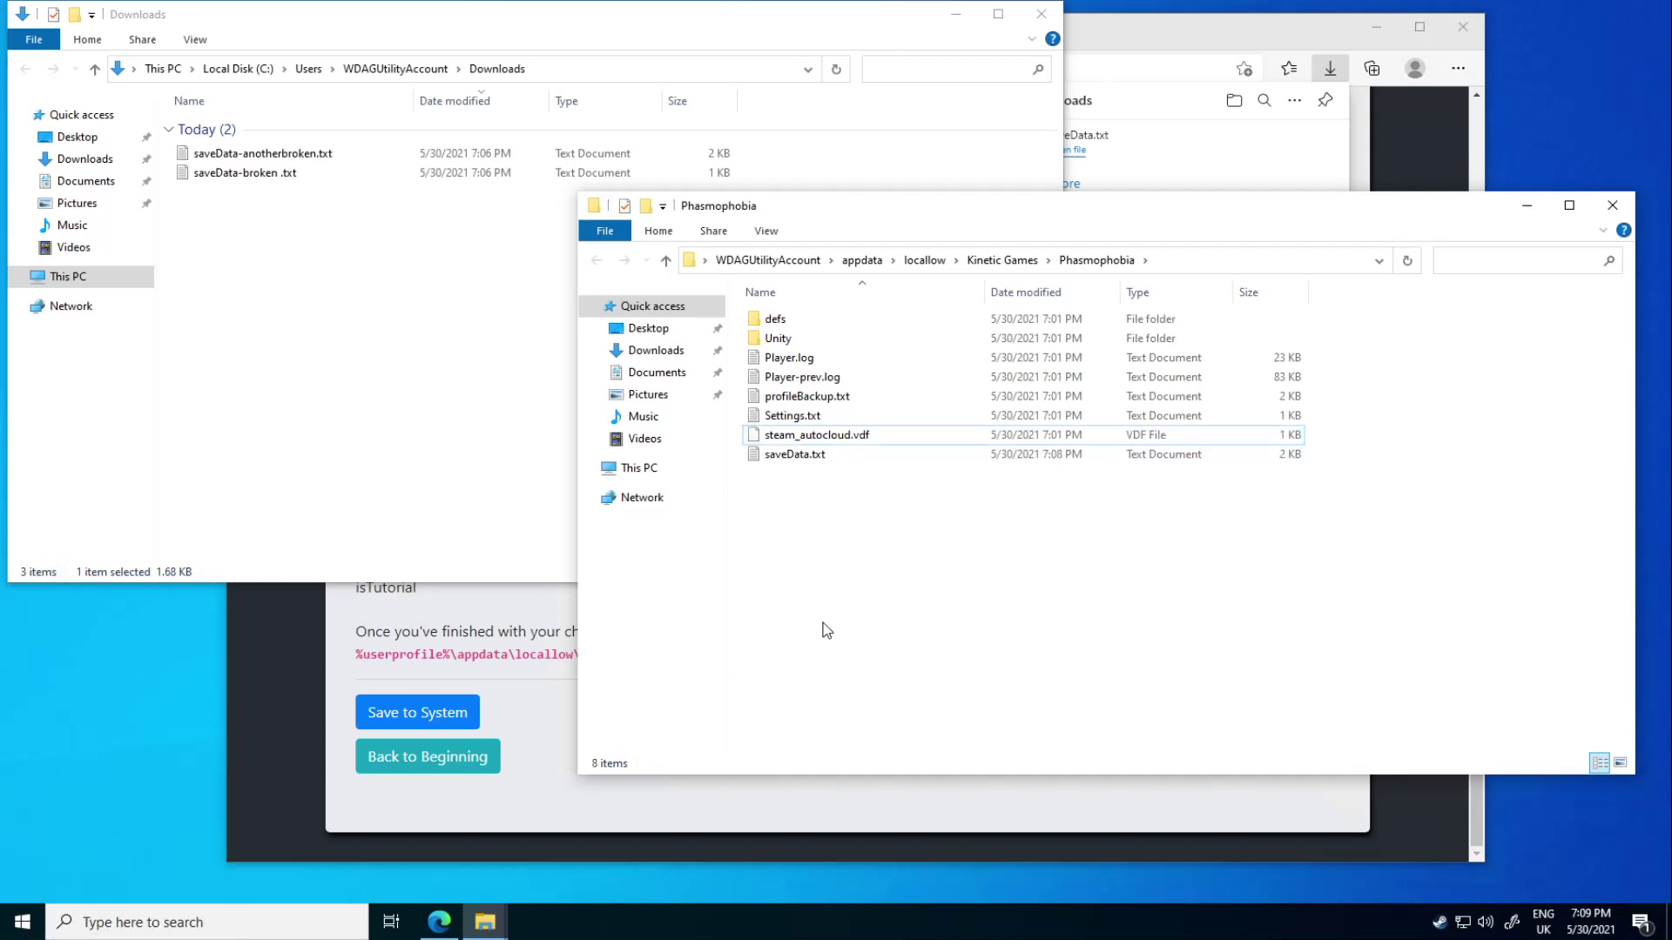
# Step: Switch to Steam and open the home page of the game library
pyautogui.click(488, 632)
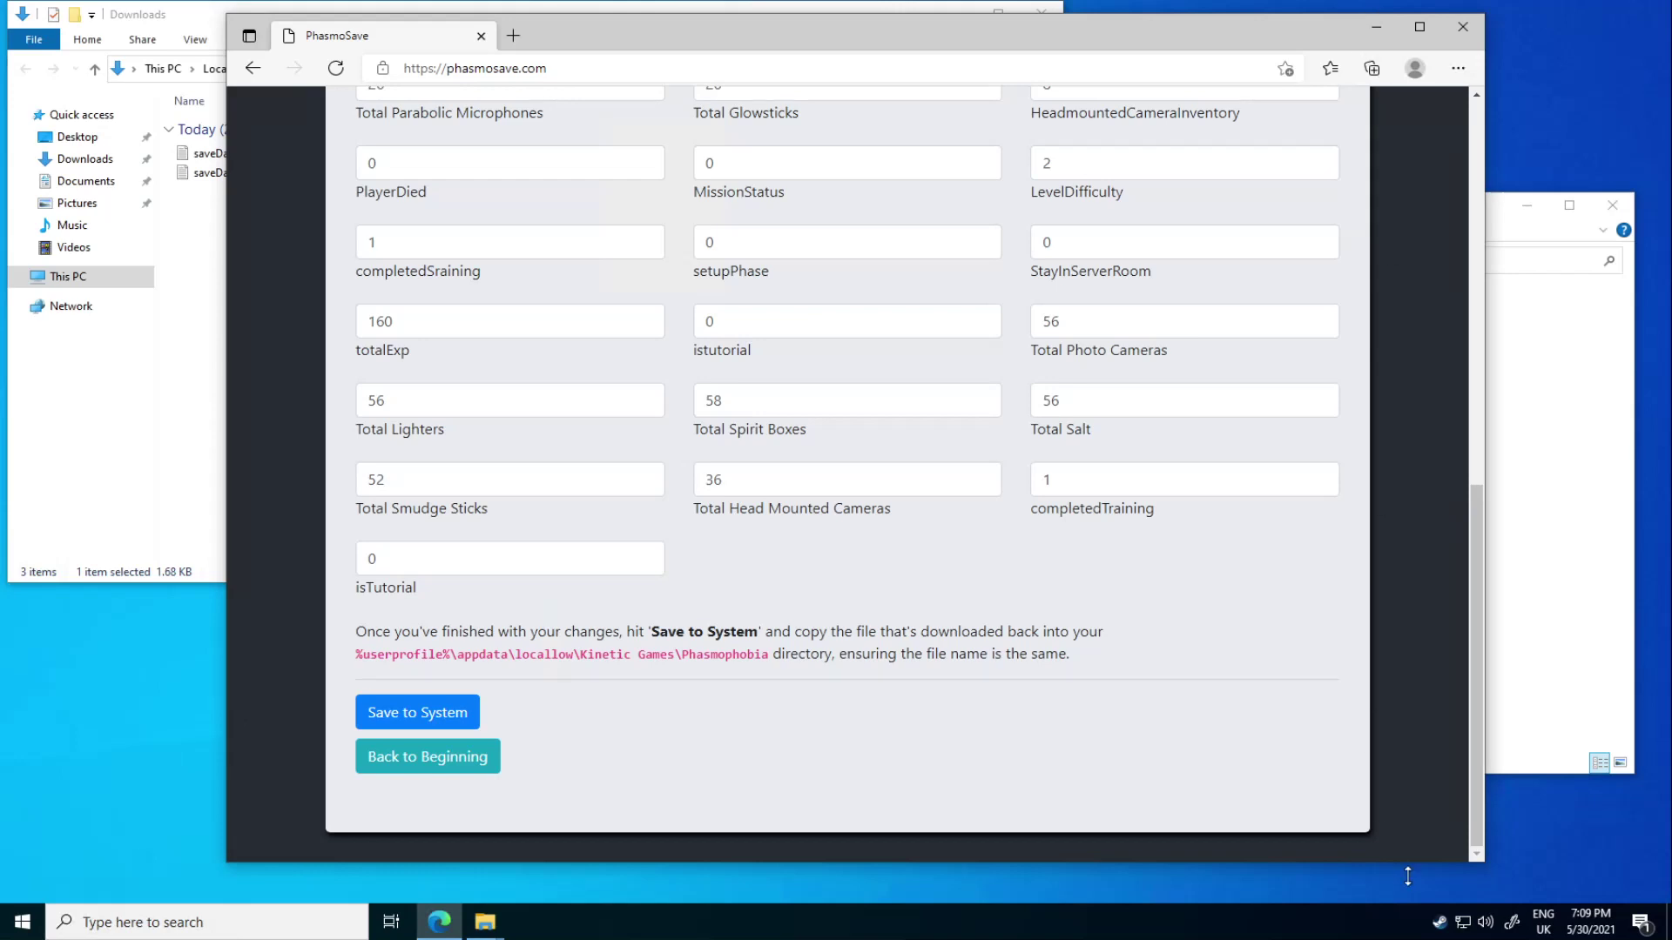
pyautogui.click(1438, 922)
pyautogui.moveTo(562, 227)
pyautogui.click(562, 269)
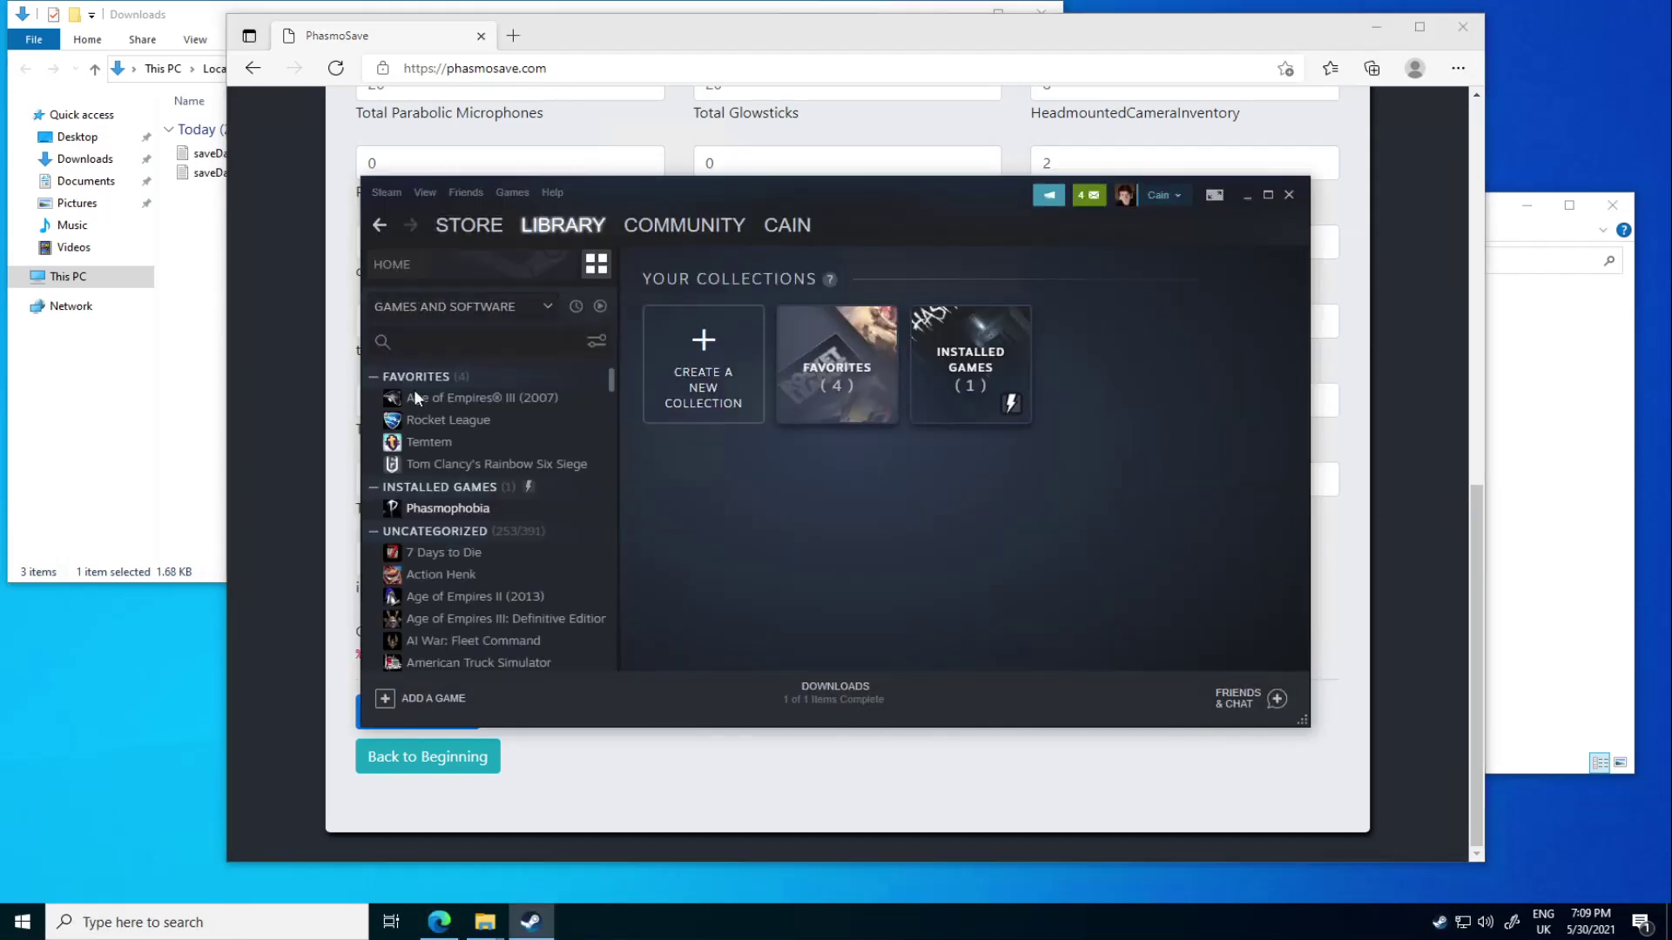
# Step: Inspect the Steam Cloud game-save option in Phasmophobia's general properties, then close the properties
pyautogui.rightClick(423, 511)
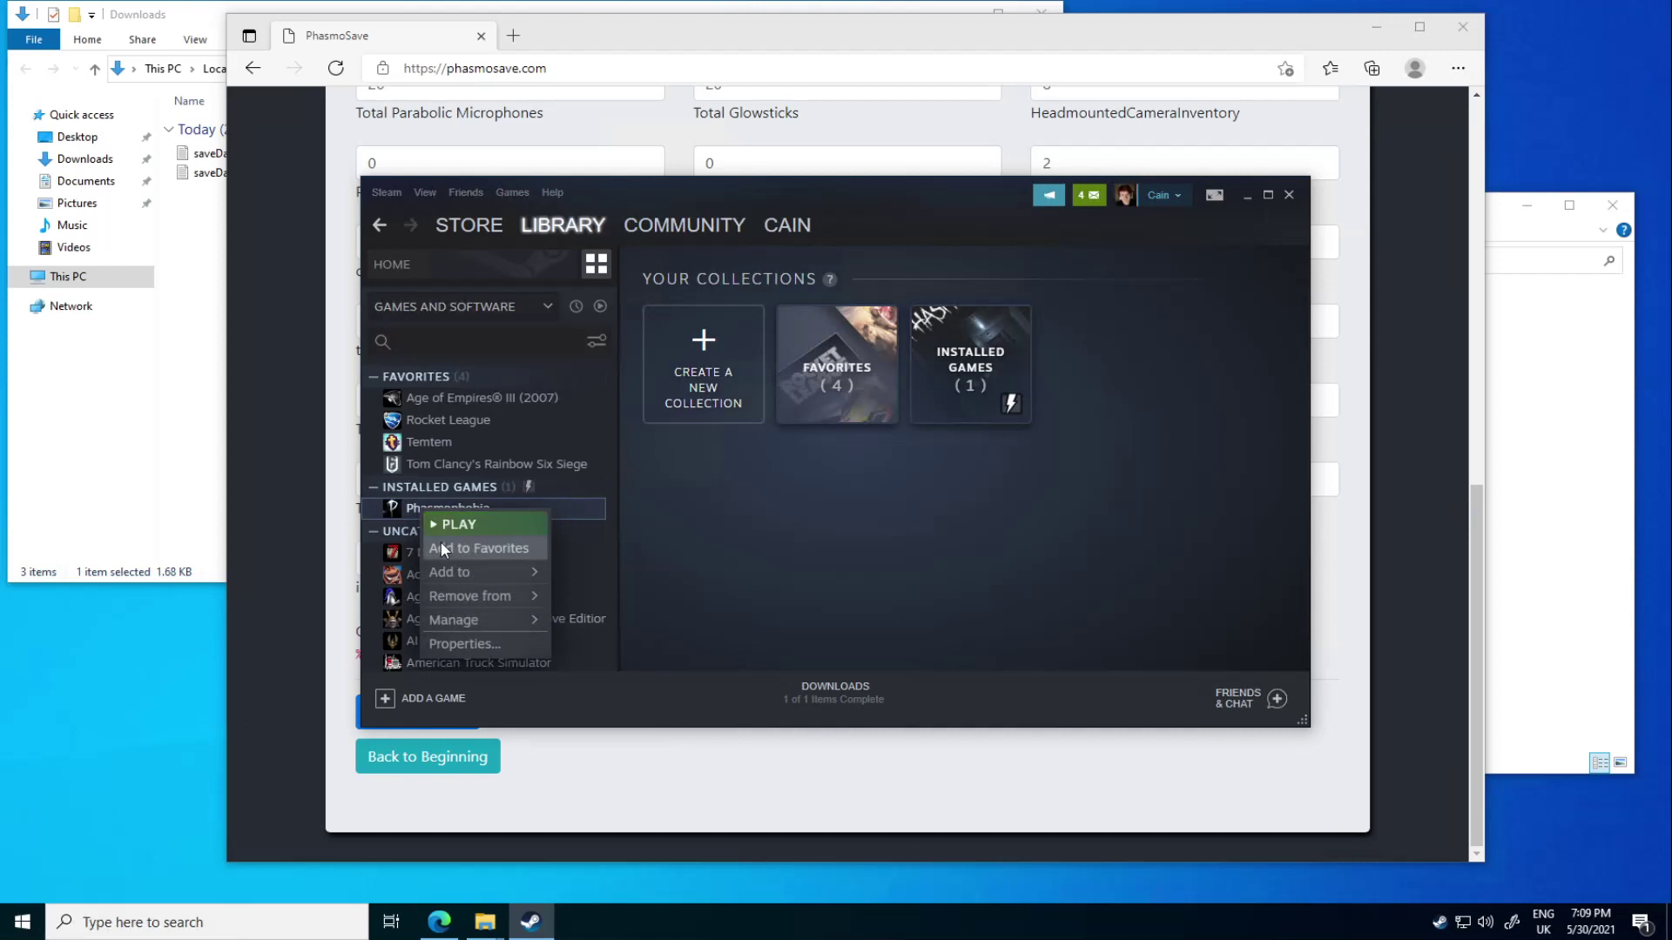
pyautogui.click(808, 493)
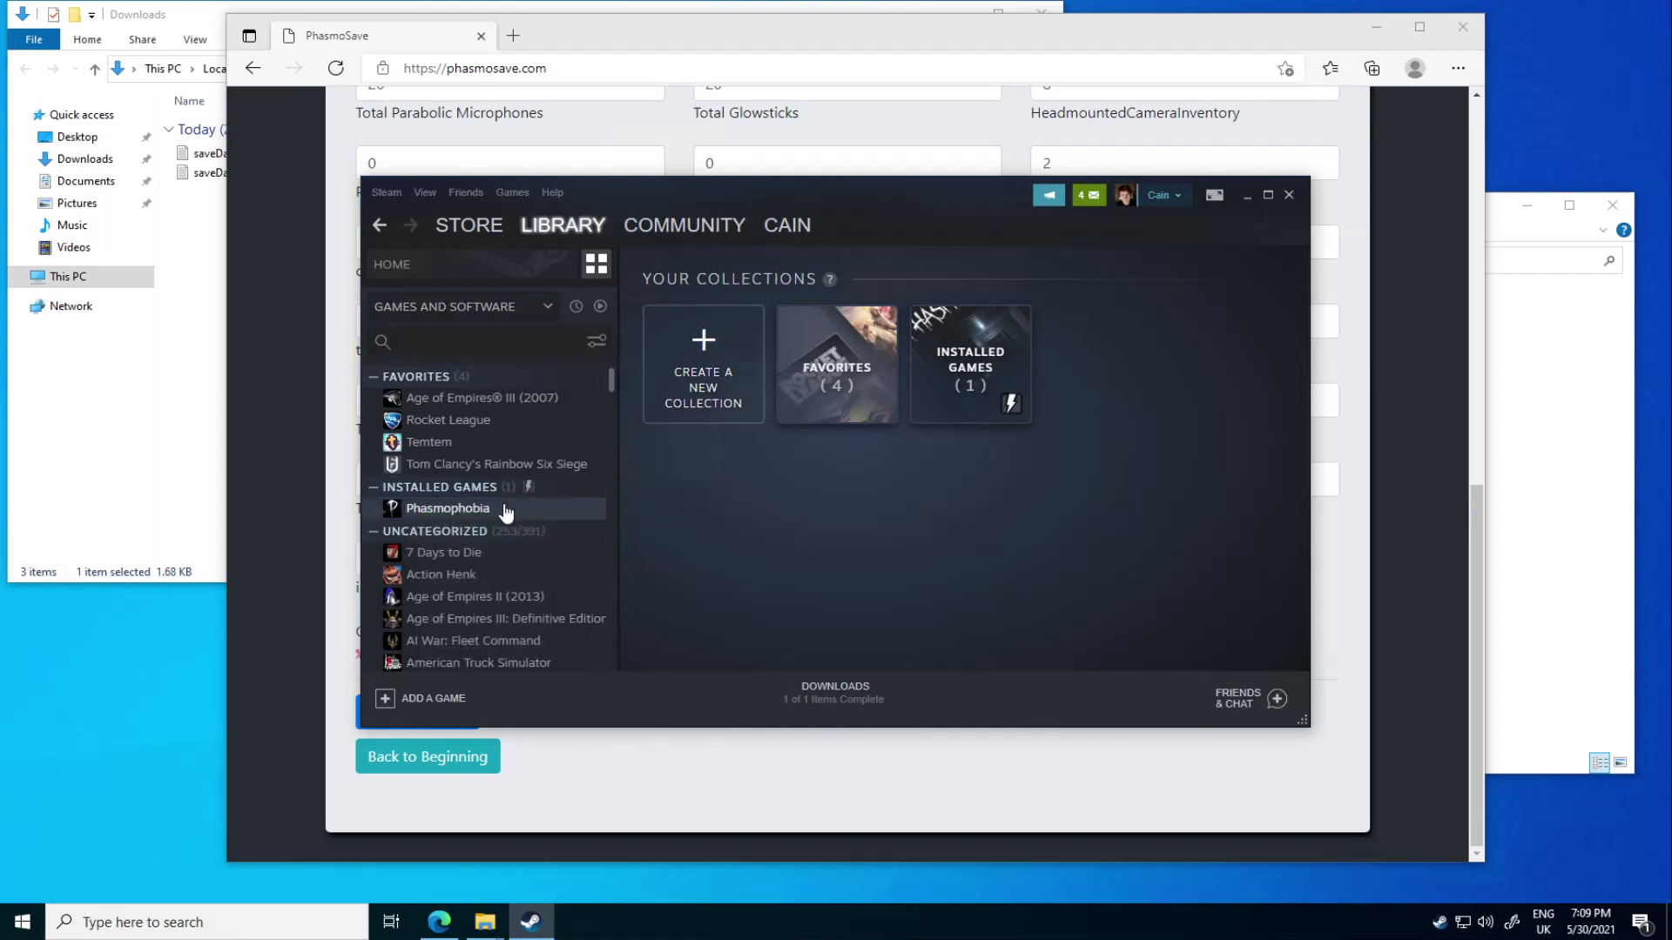
pyautogui.rightClick(440, 516)
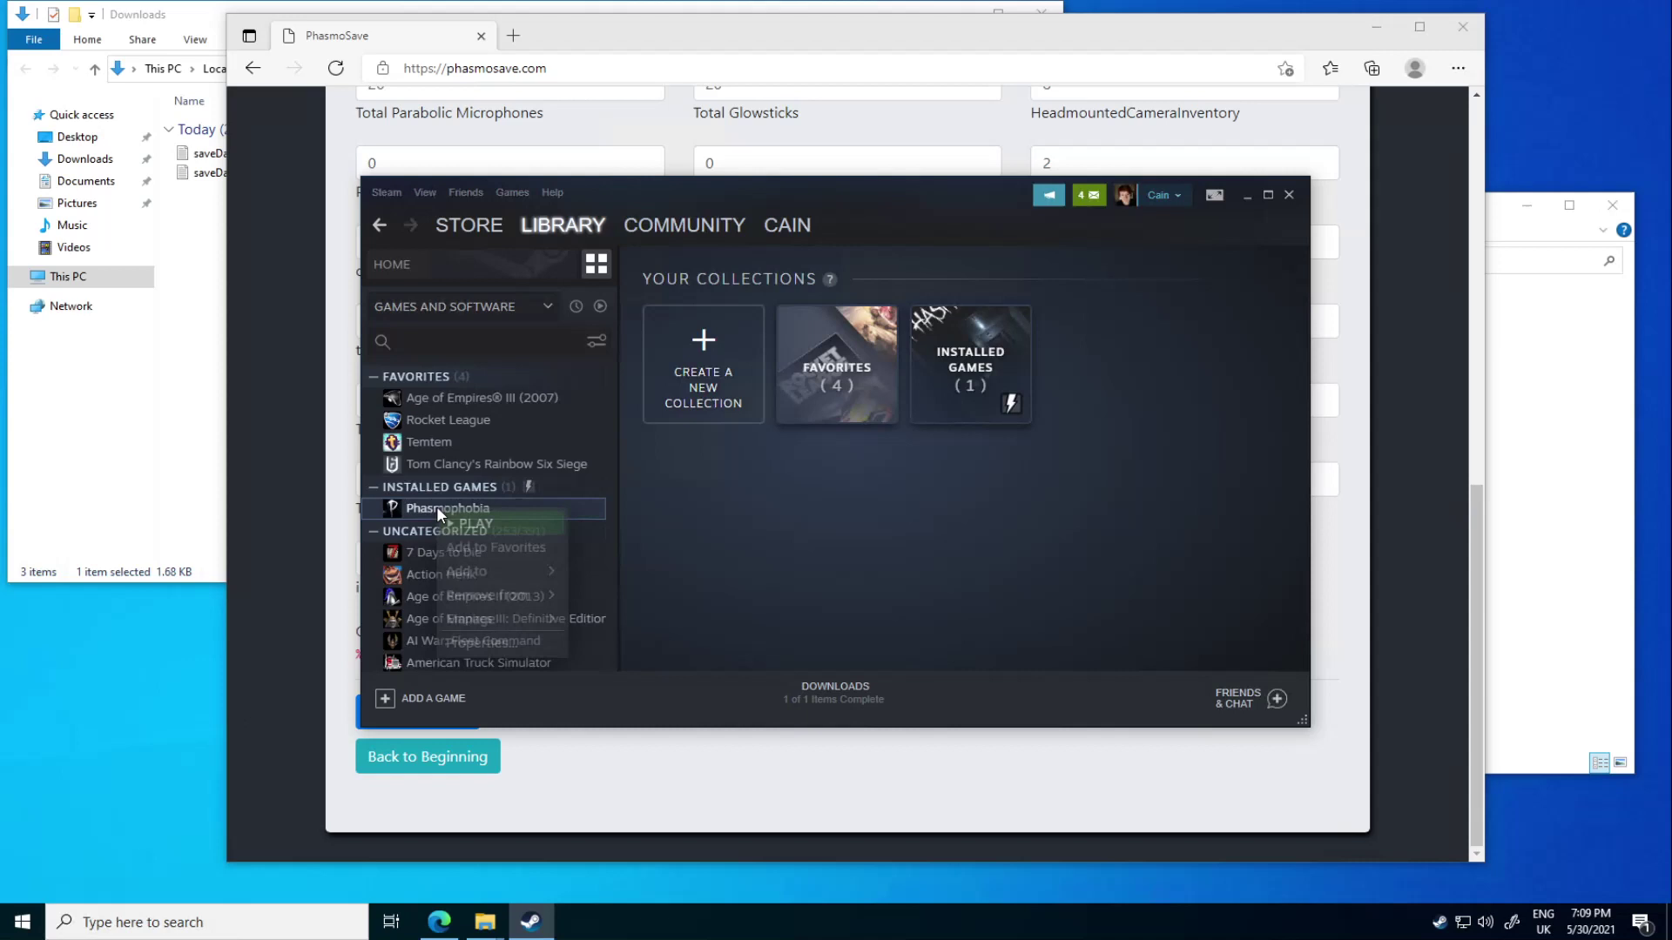
pyautogui.click(487, 643)
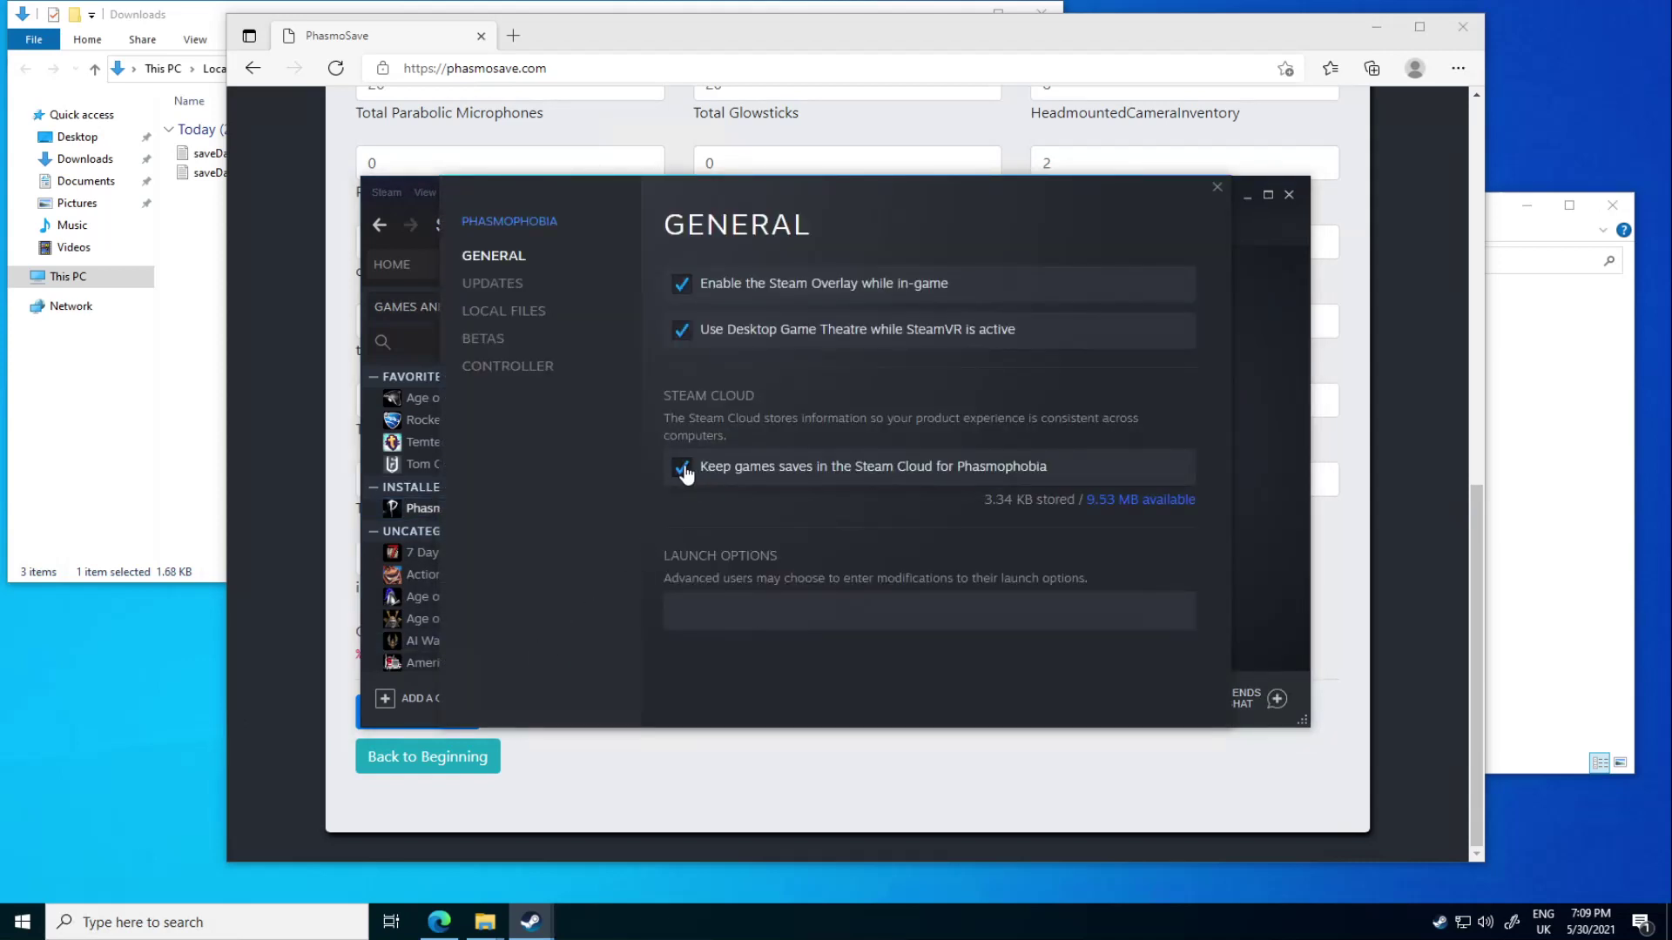
pyautogui.click(1217, 188)
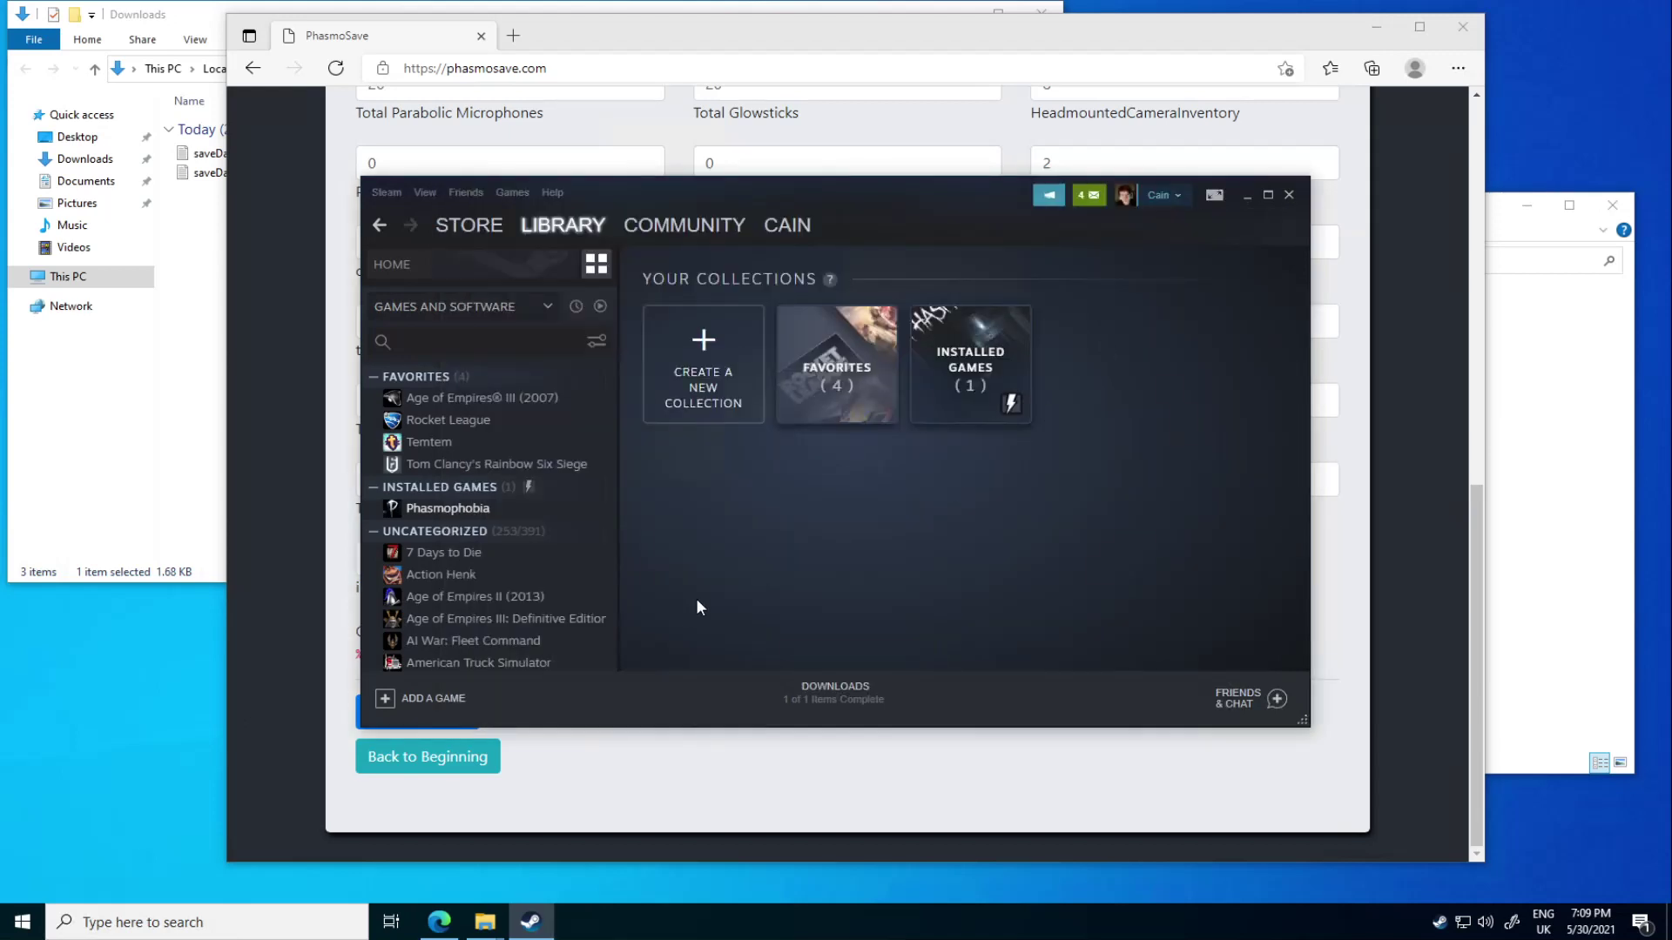
# Step: Review the files in the Phasmophobia save folder and the edited values on the PhasmoSave page
pyautogui.moveTo(488, 921)
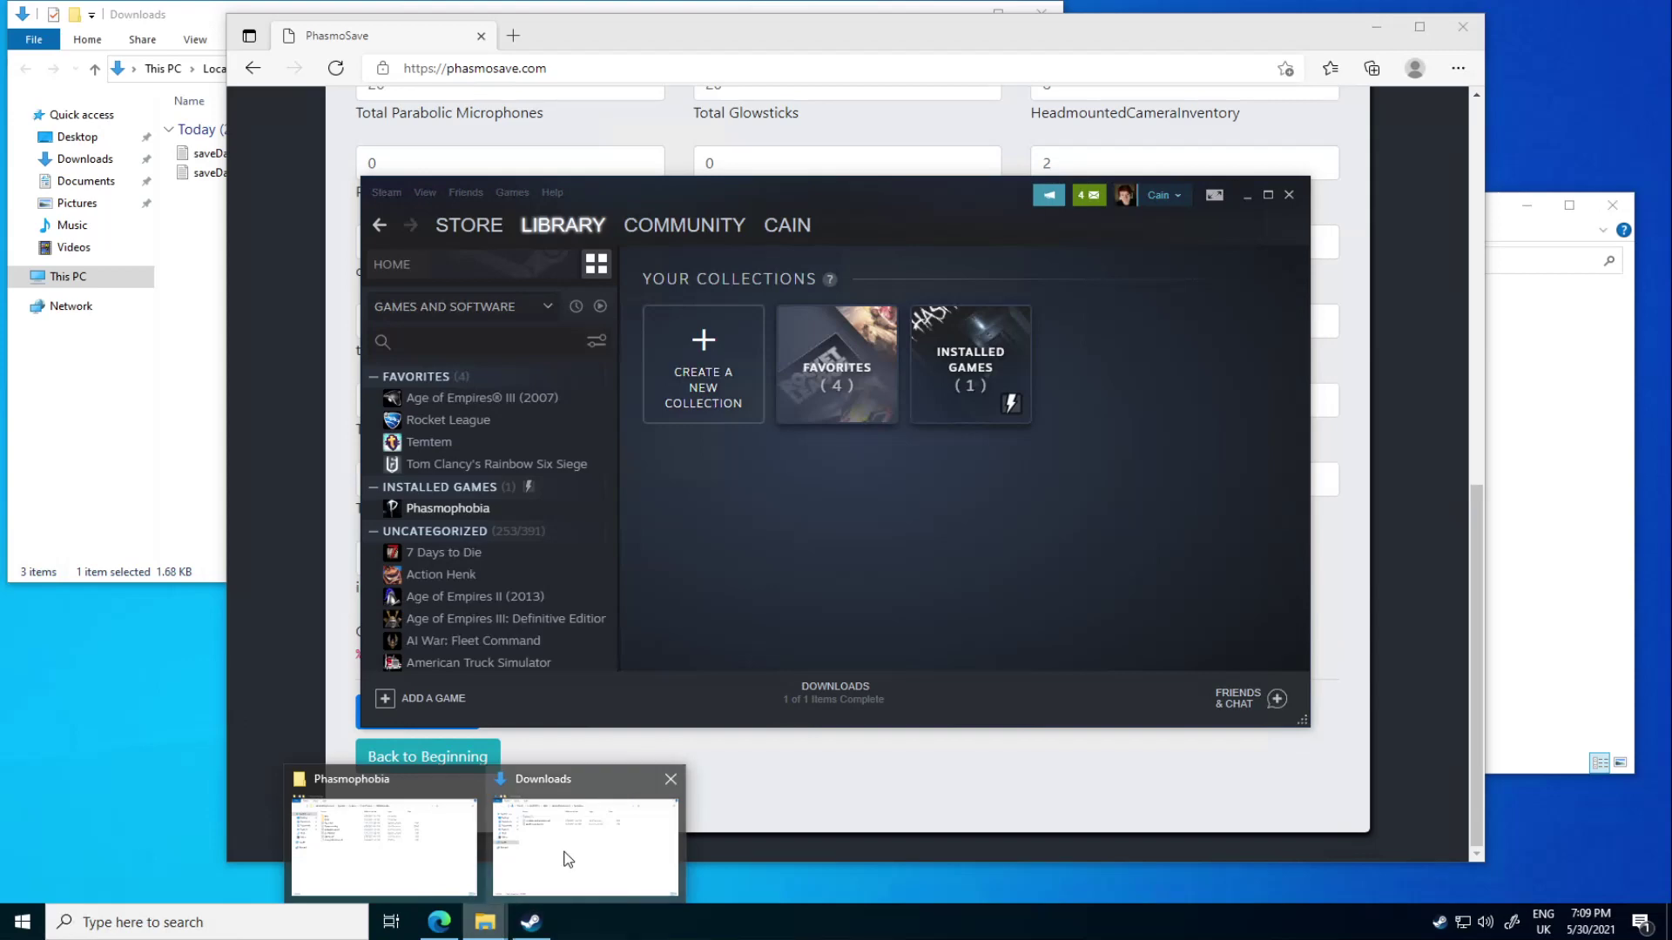
pyautogui.click(408, 857)
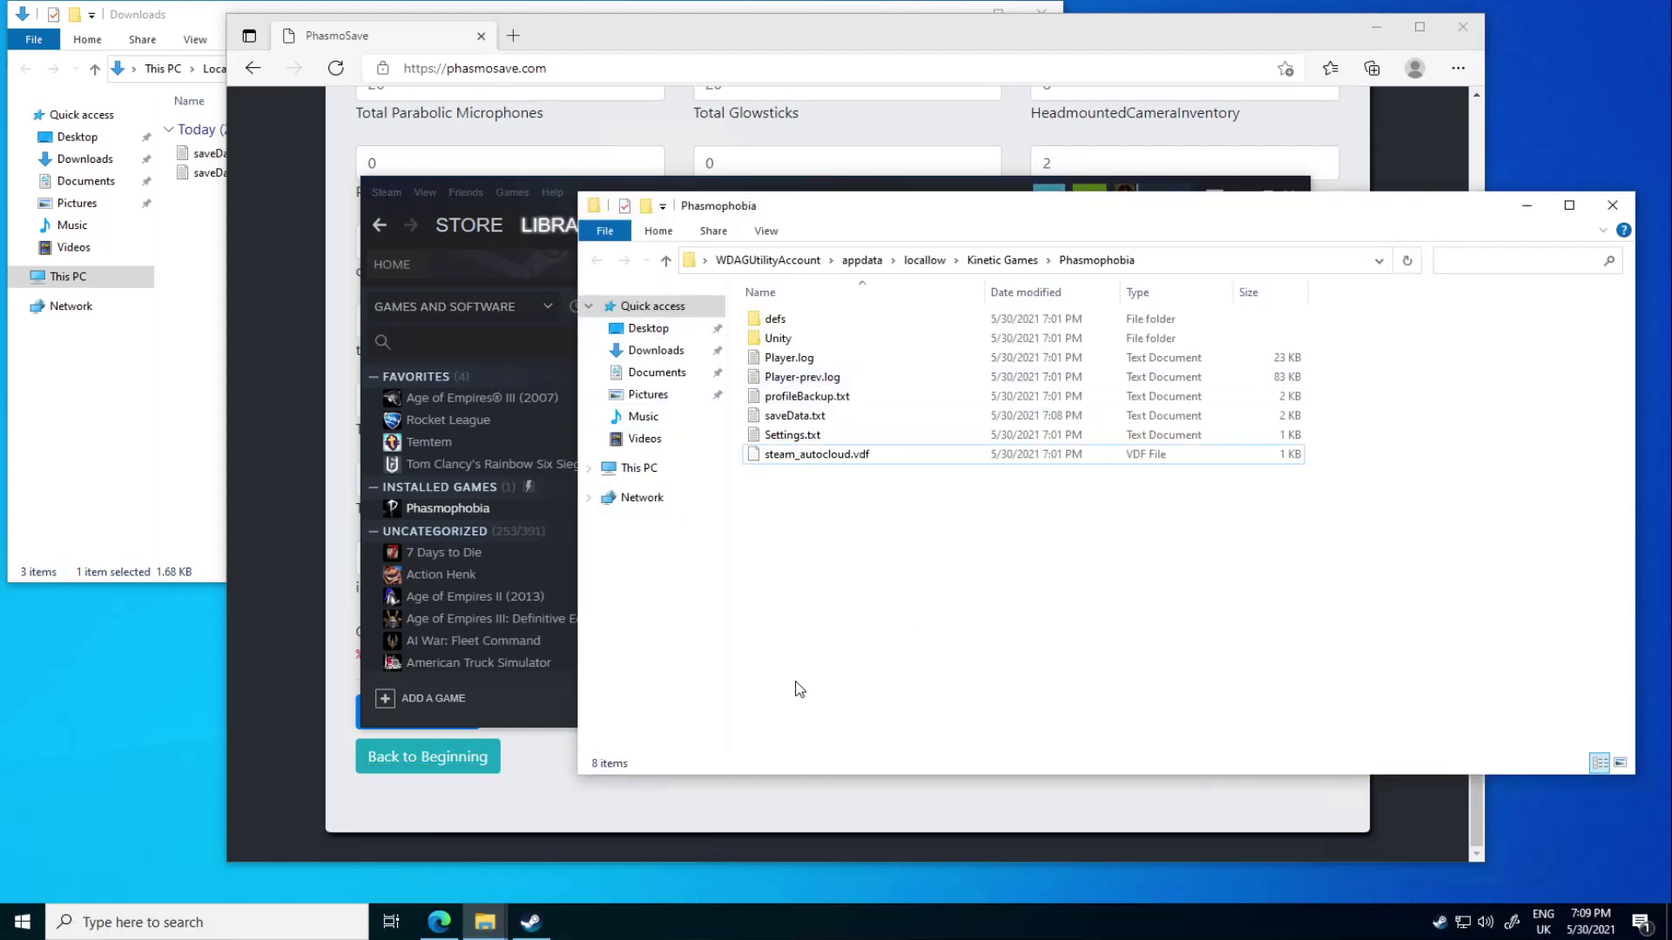
pyautogui.click(359, 370)
pyautogui.scroll(8, 698, 527)
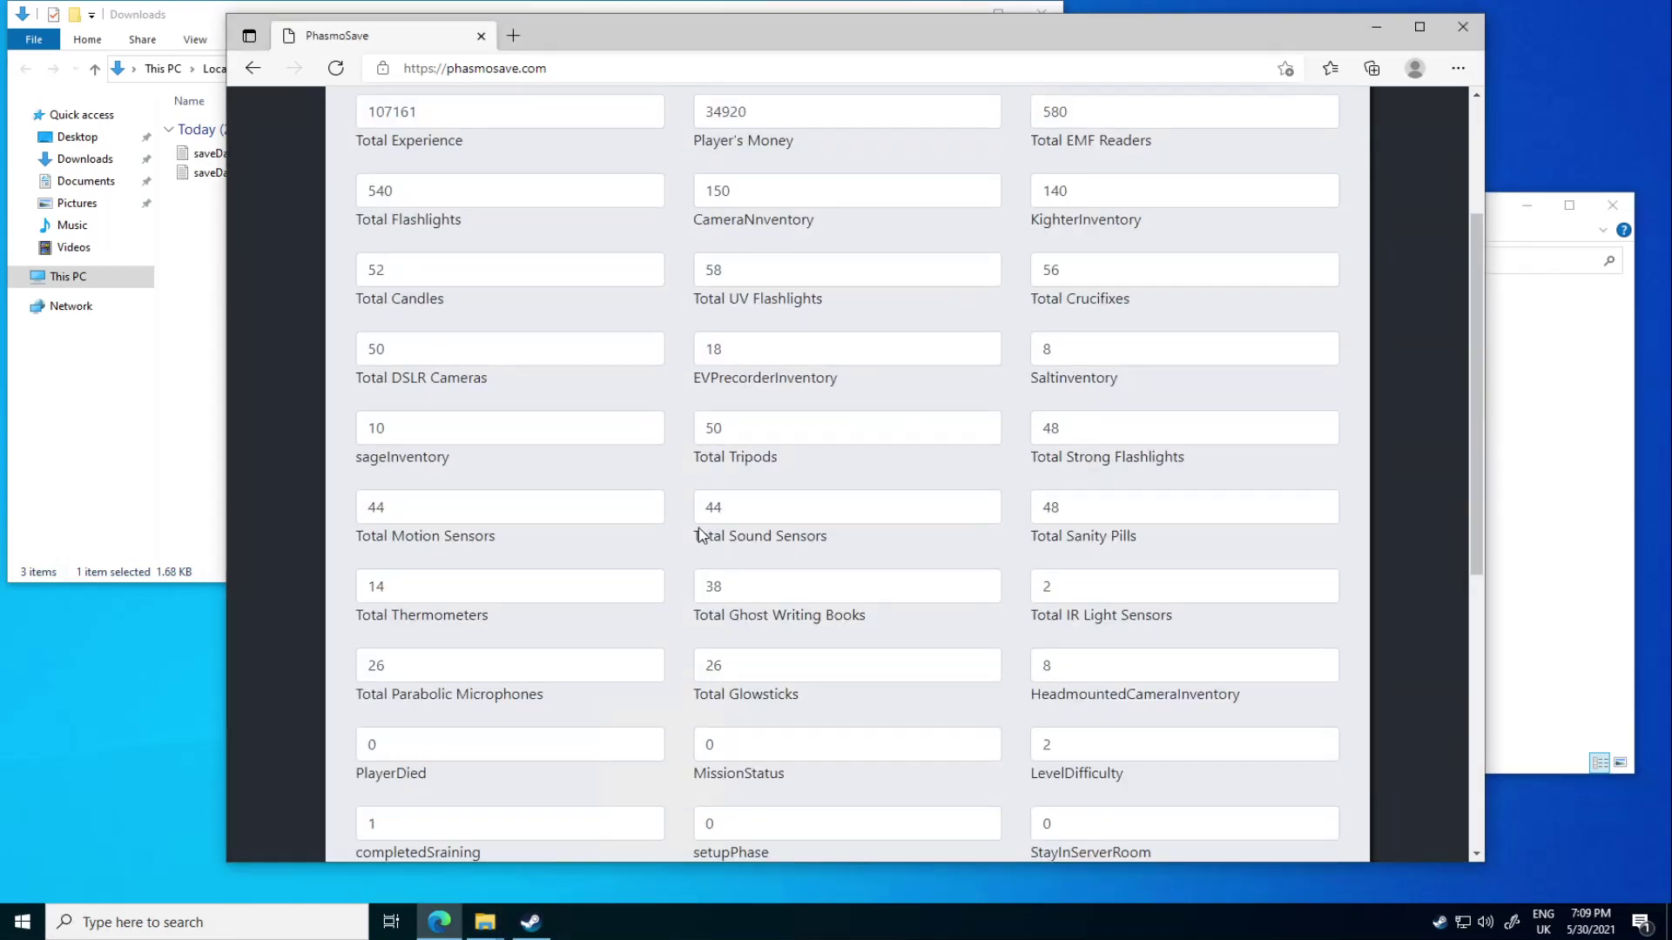
pyautogui.scroll(2, 761, 478)
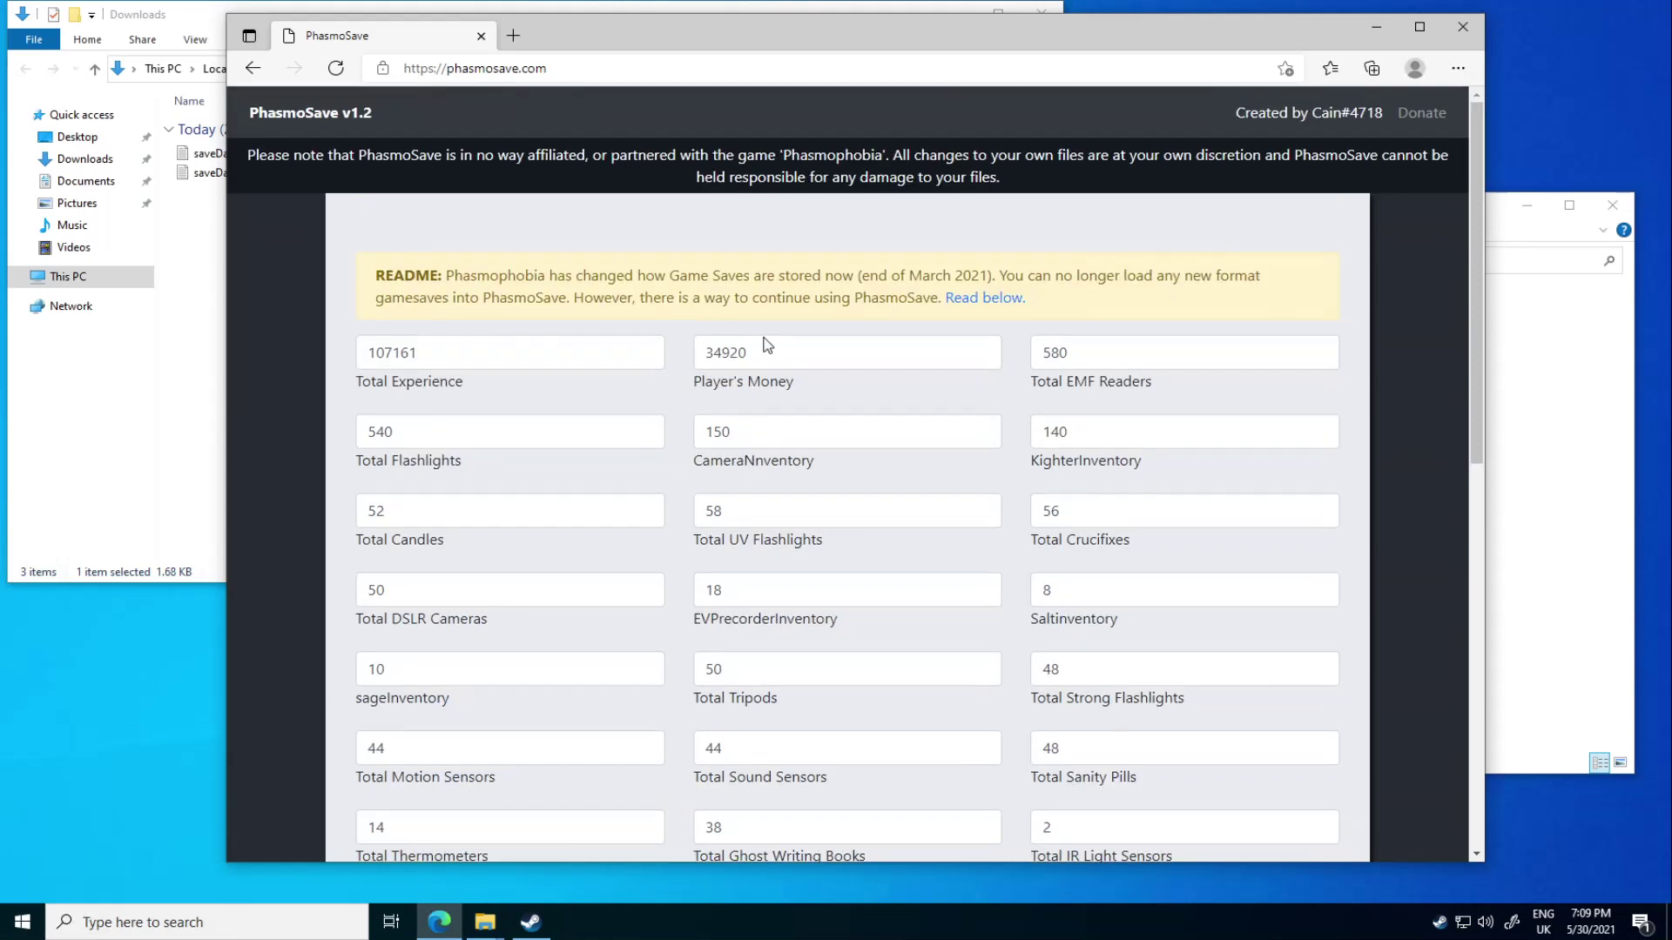
# Step: Reload the PhasmoSave page, try to load saveData-broken .txt from the Downloads folder, and read the message on the page
pyautogui.press('F5')
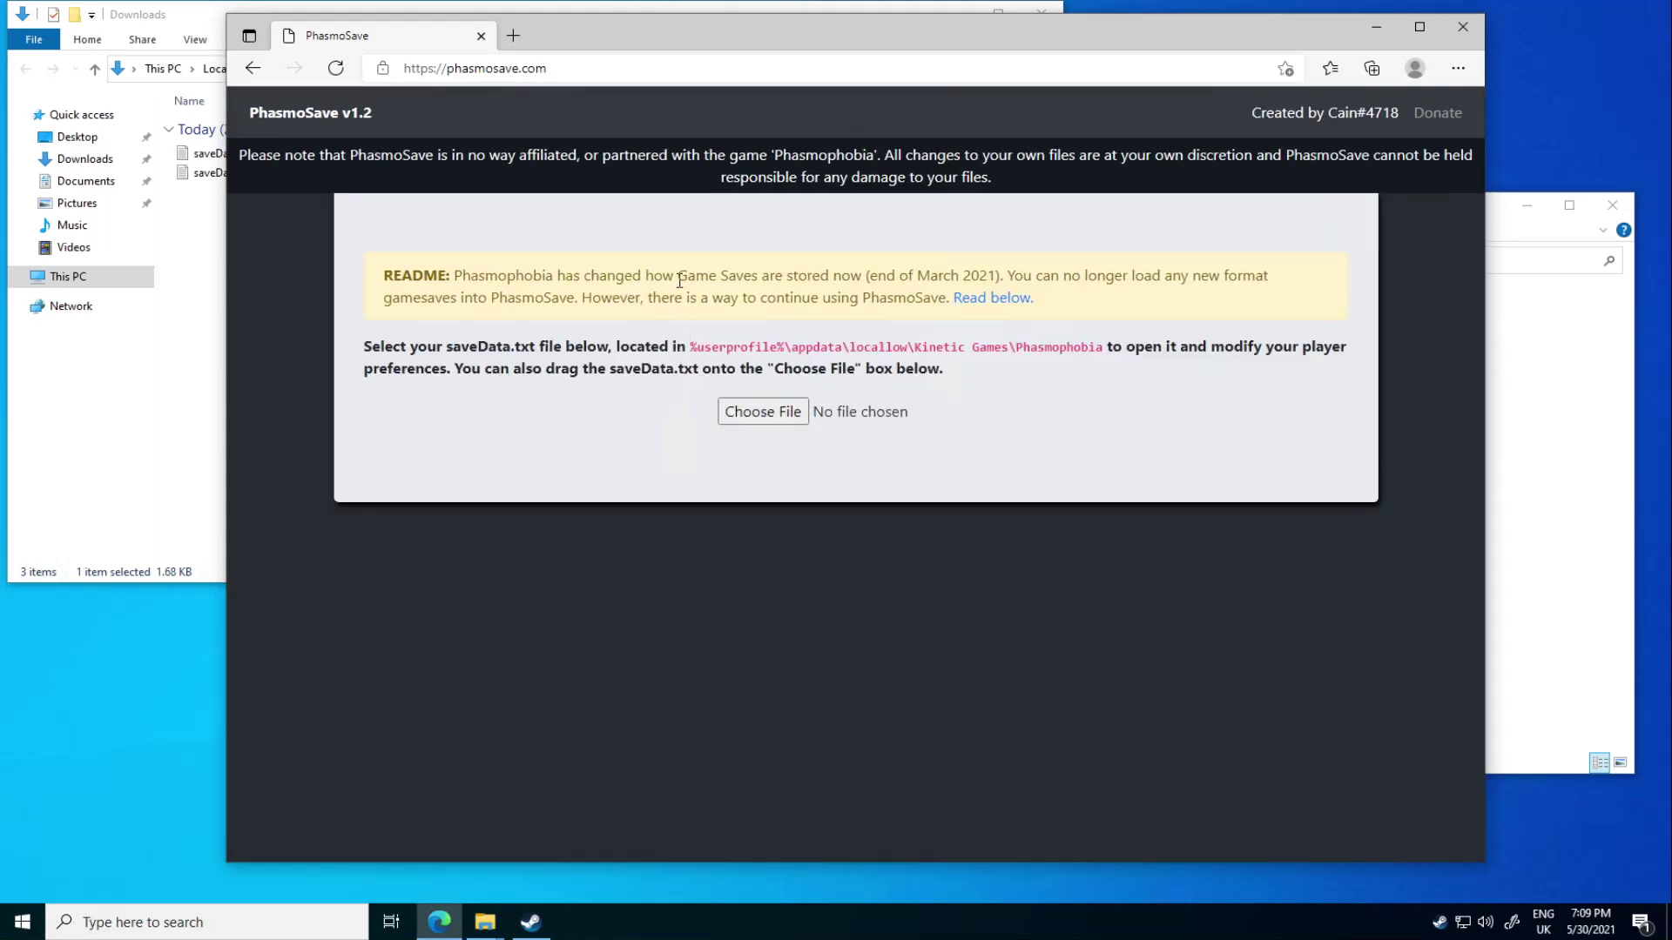
pyautogui.click(485, 921)
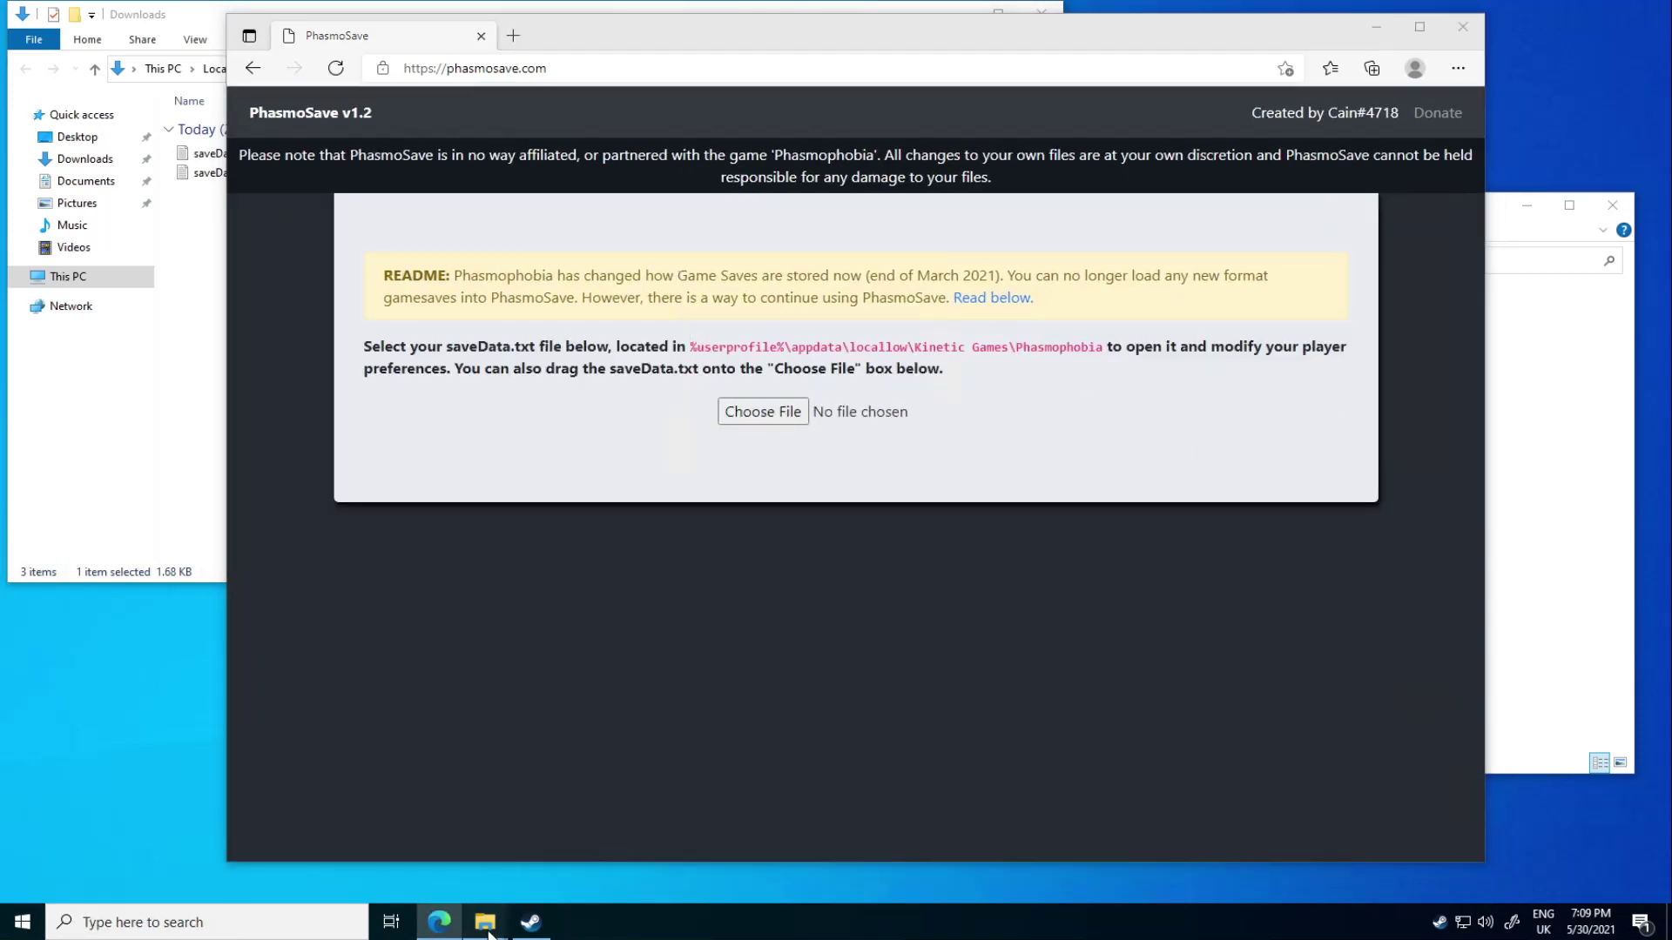
pyautogui.click(564, 840)
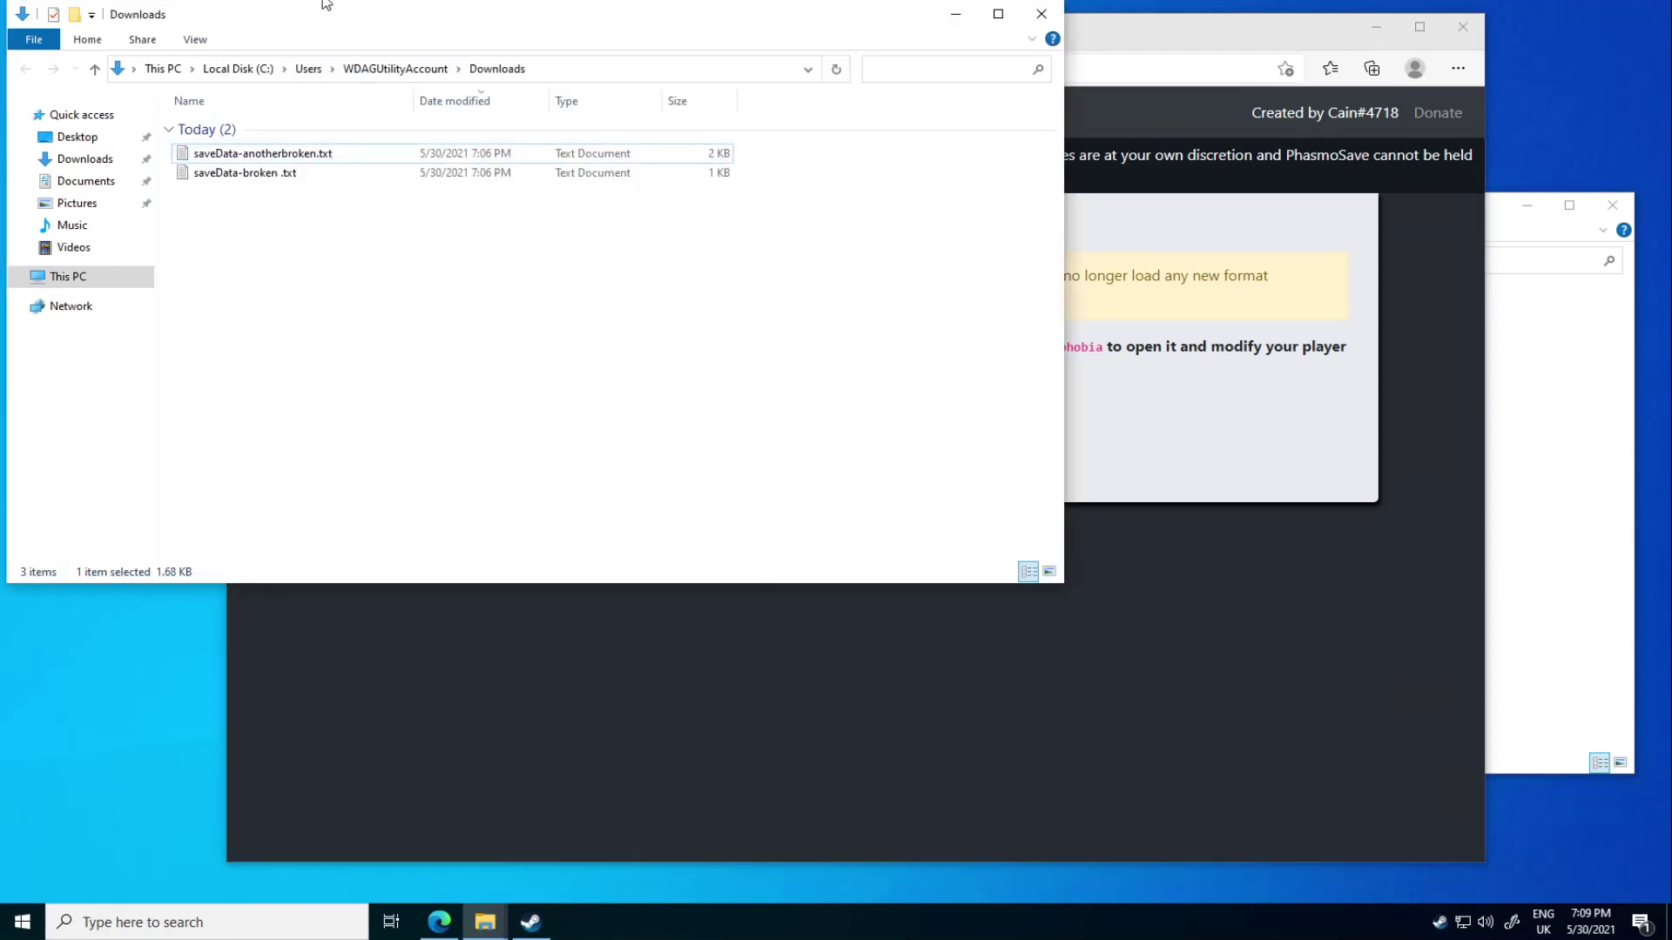
pyautogui.moveTo(296, 23); pyautogui.dragTo(1353, 170)
pyautogui.moveTo(1301, 319); pyautogui.dragTo(763, 416)
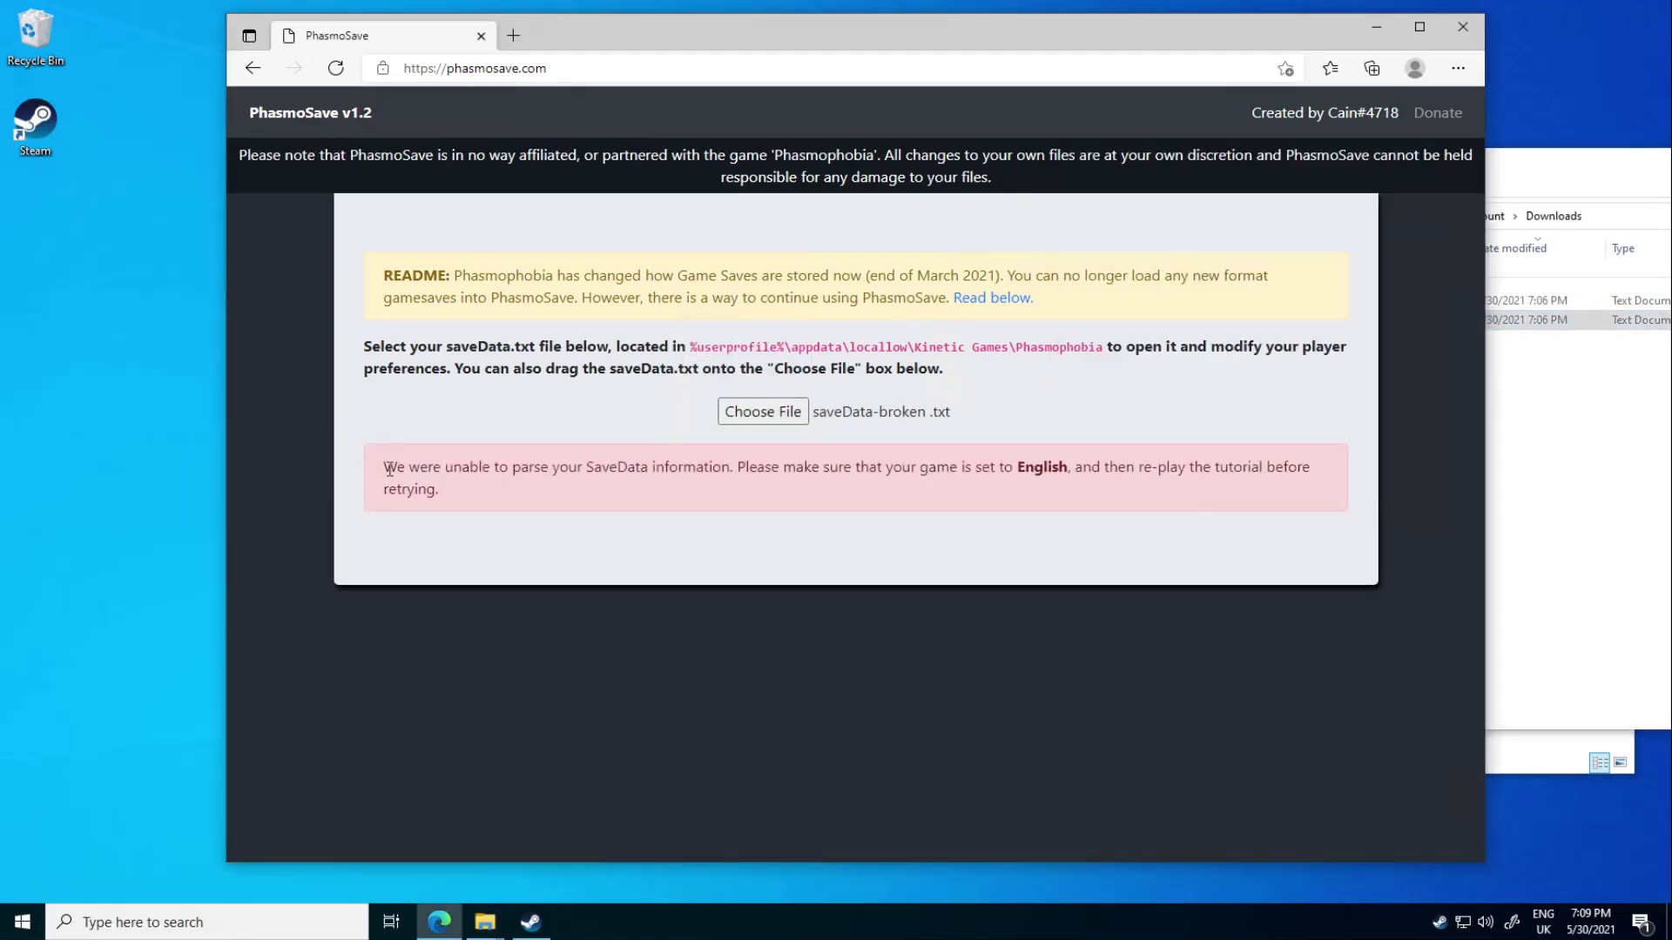
pyautogui.moveTo(383, 466); pyautogui.dragTo(486, 498)
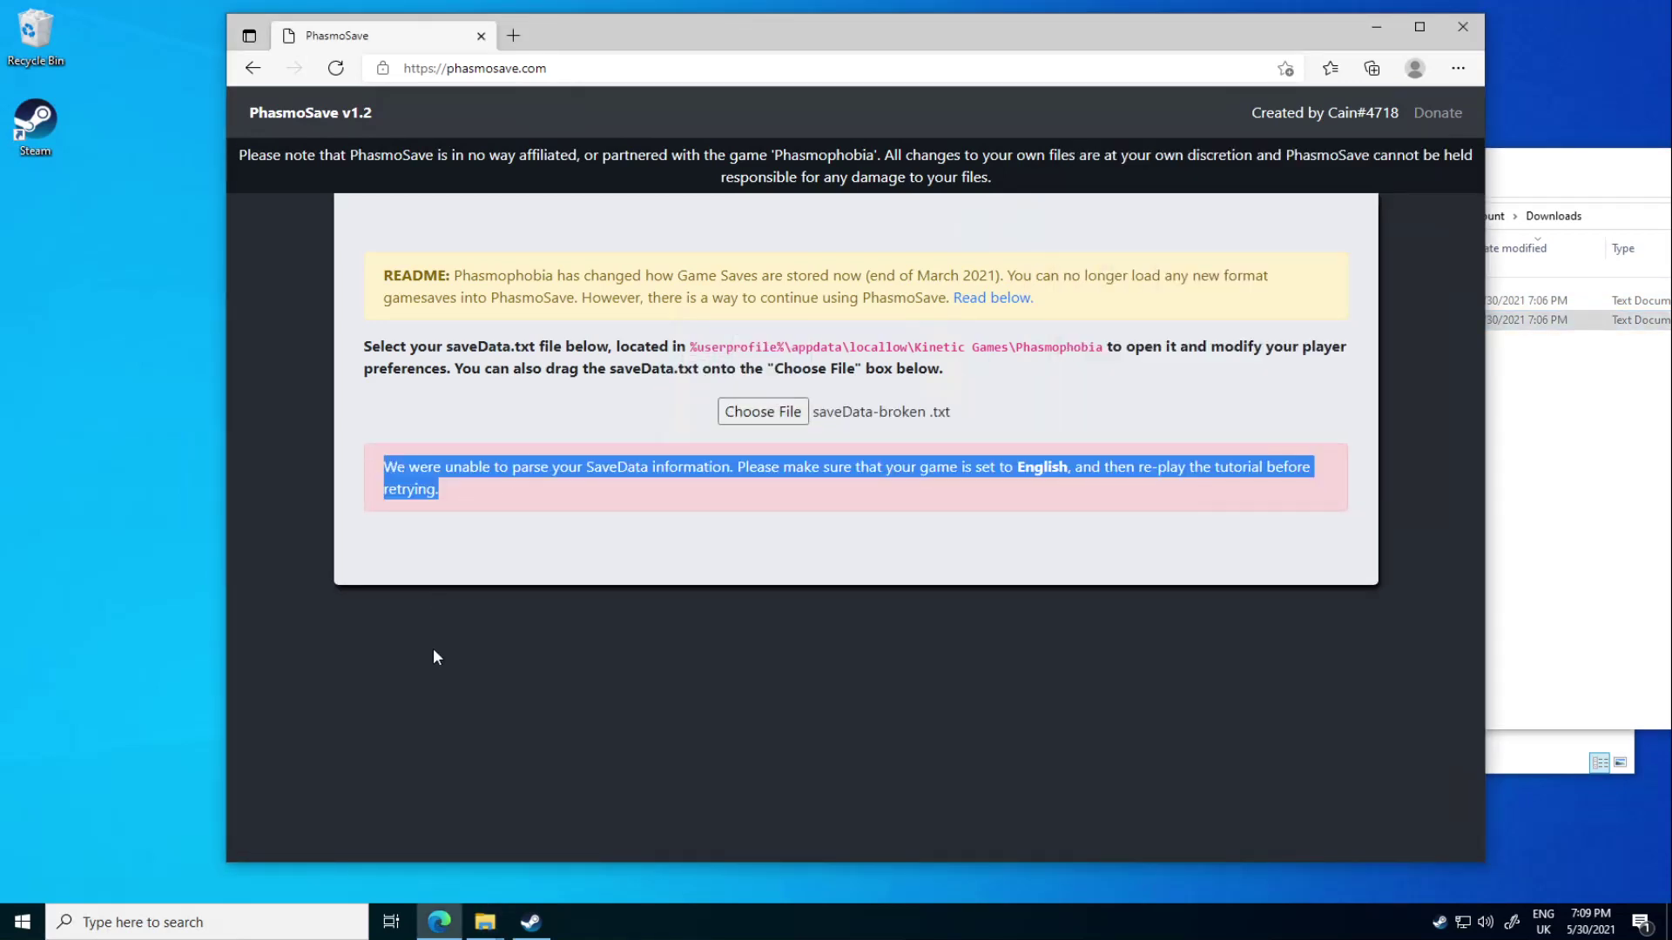
pyautogui.click(525, 499)
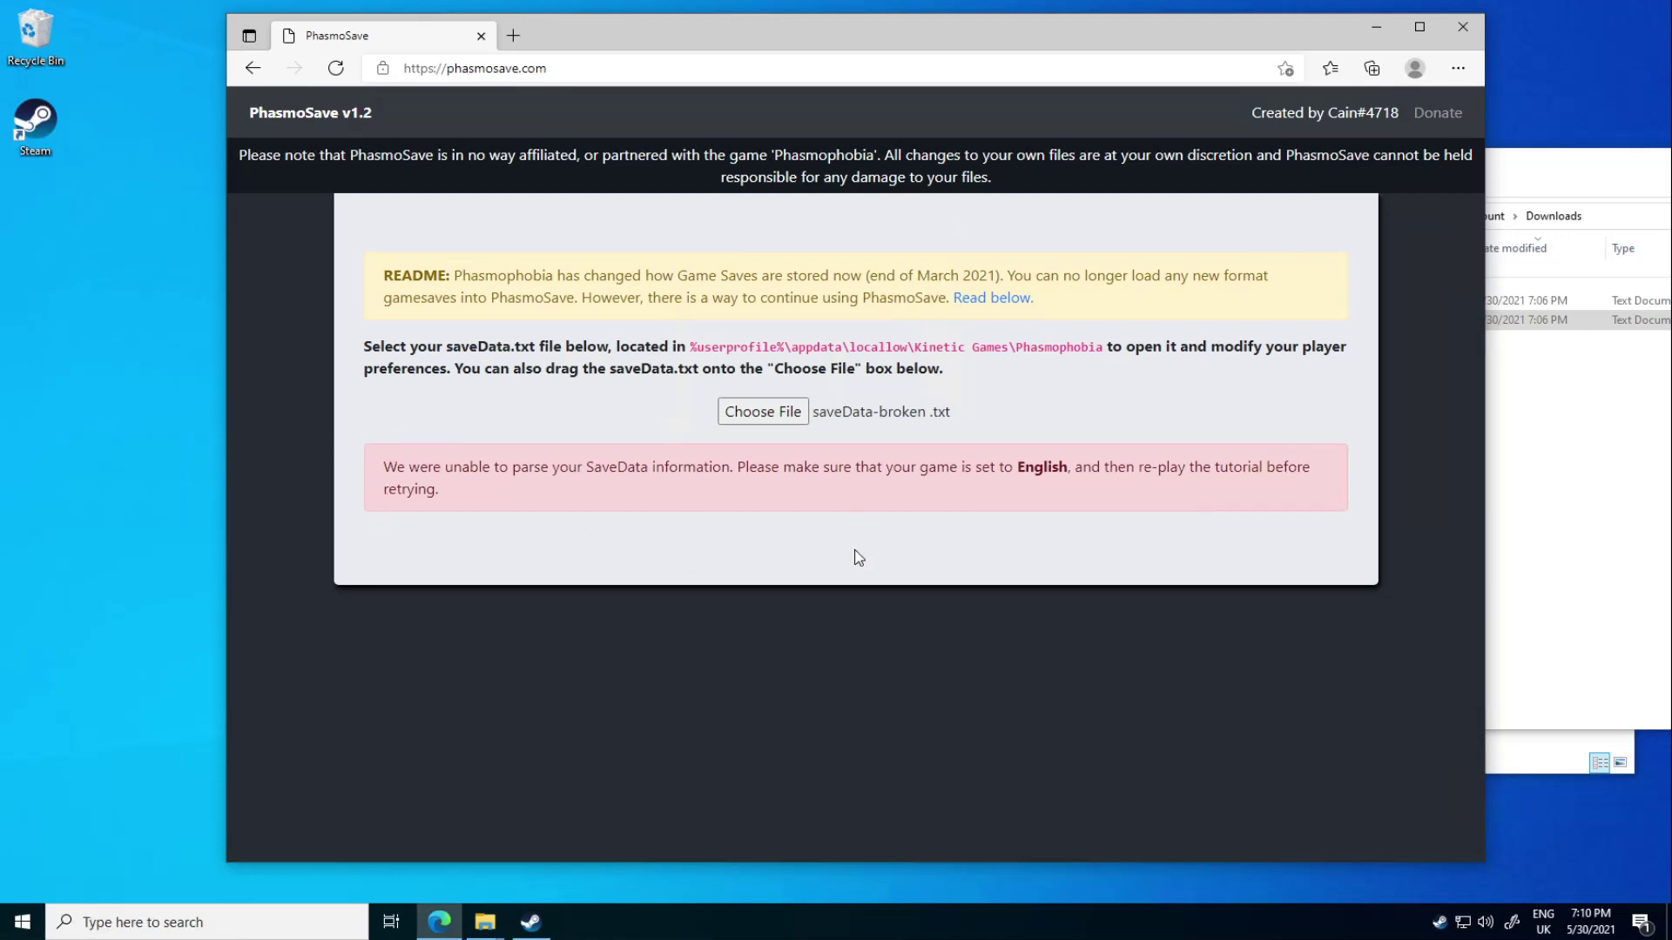
# Step: Reload PhasmoSave, download the older-format saveData.txt offered in the README, and load it to look over its values
pyautogui.press('F5')
pyautogui.click(1000, 300)
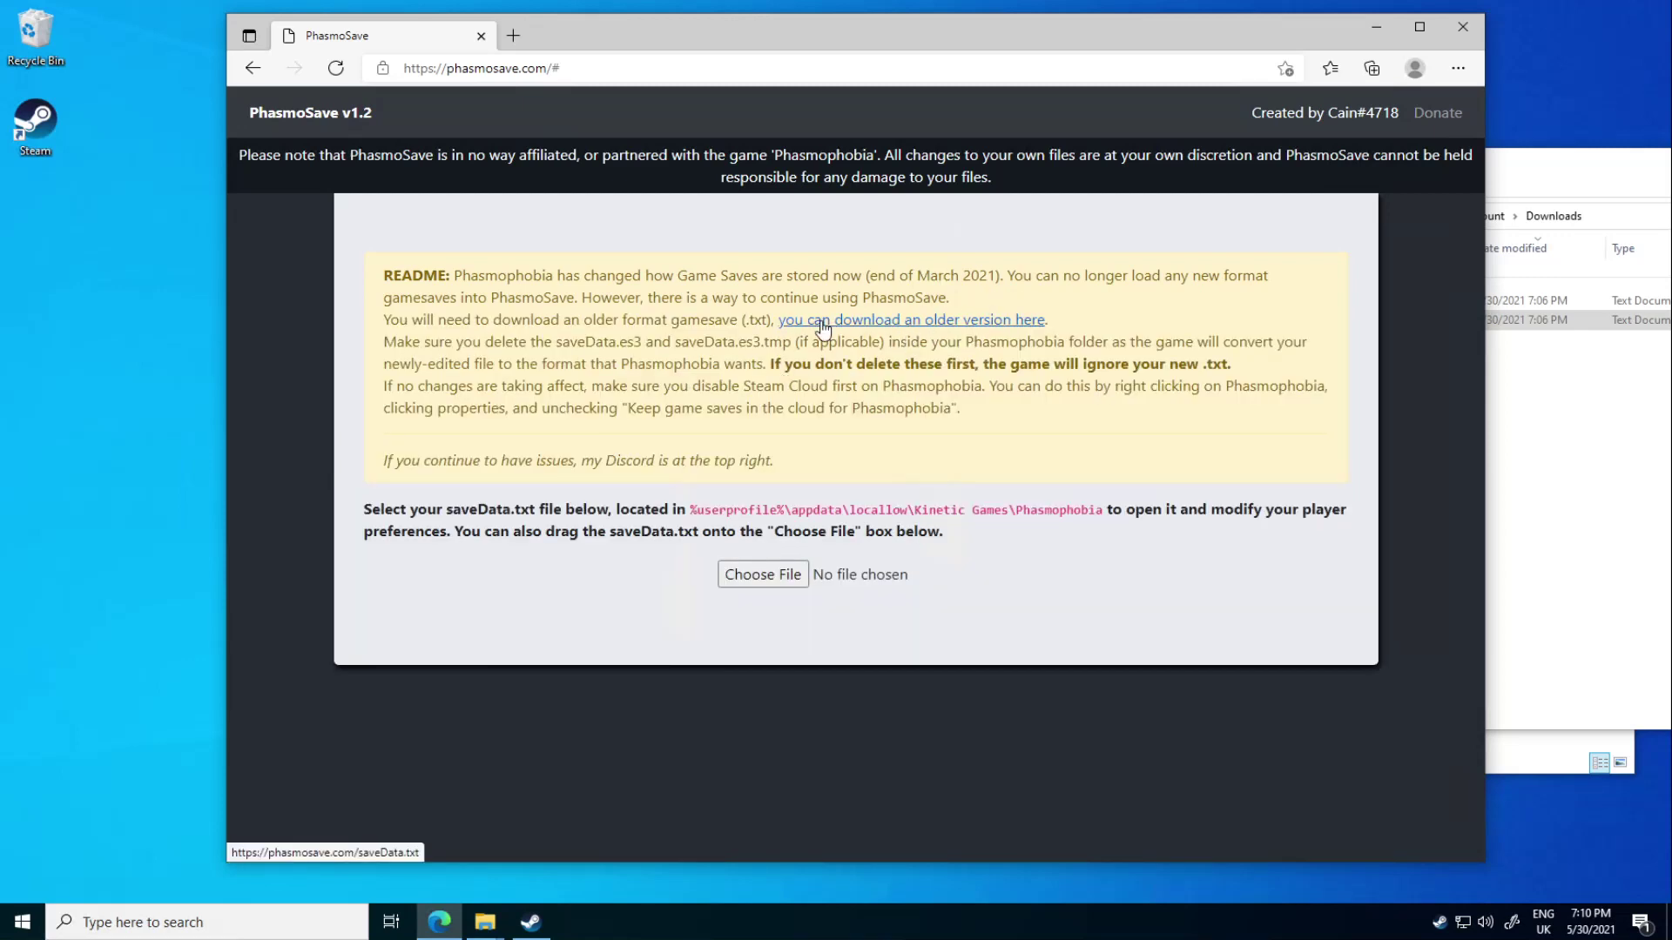
pyautogui.click(921, 322)
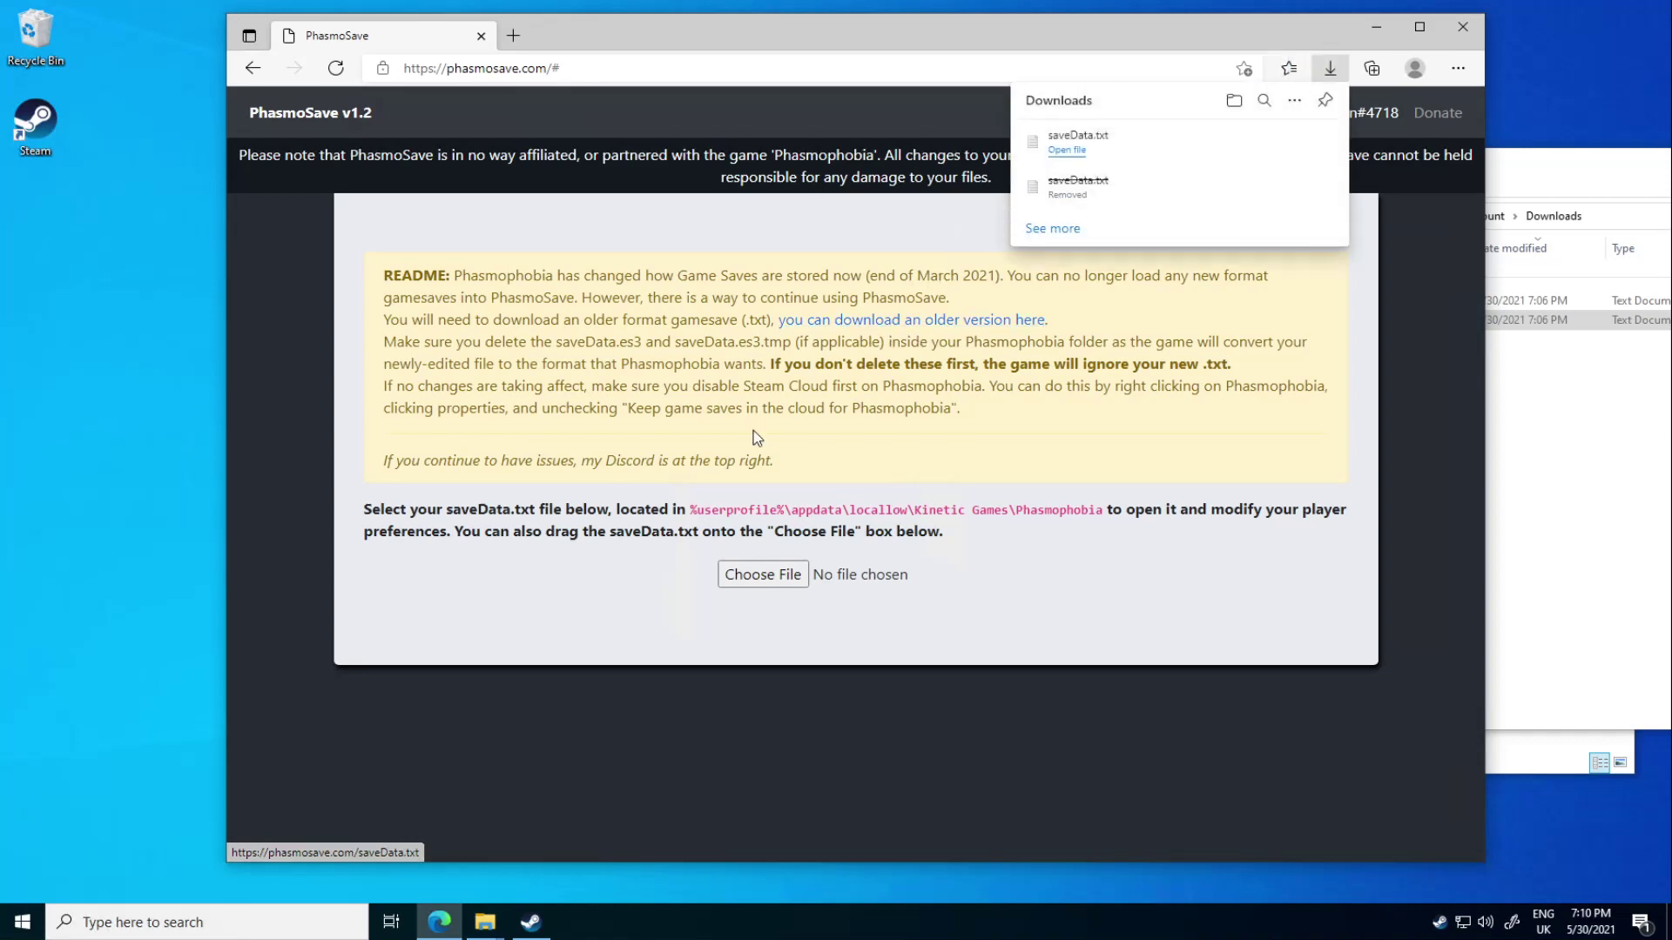
pyautogui.moveTo(1080, 139); pyautogui.dragTo(780, 575)
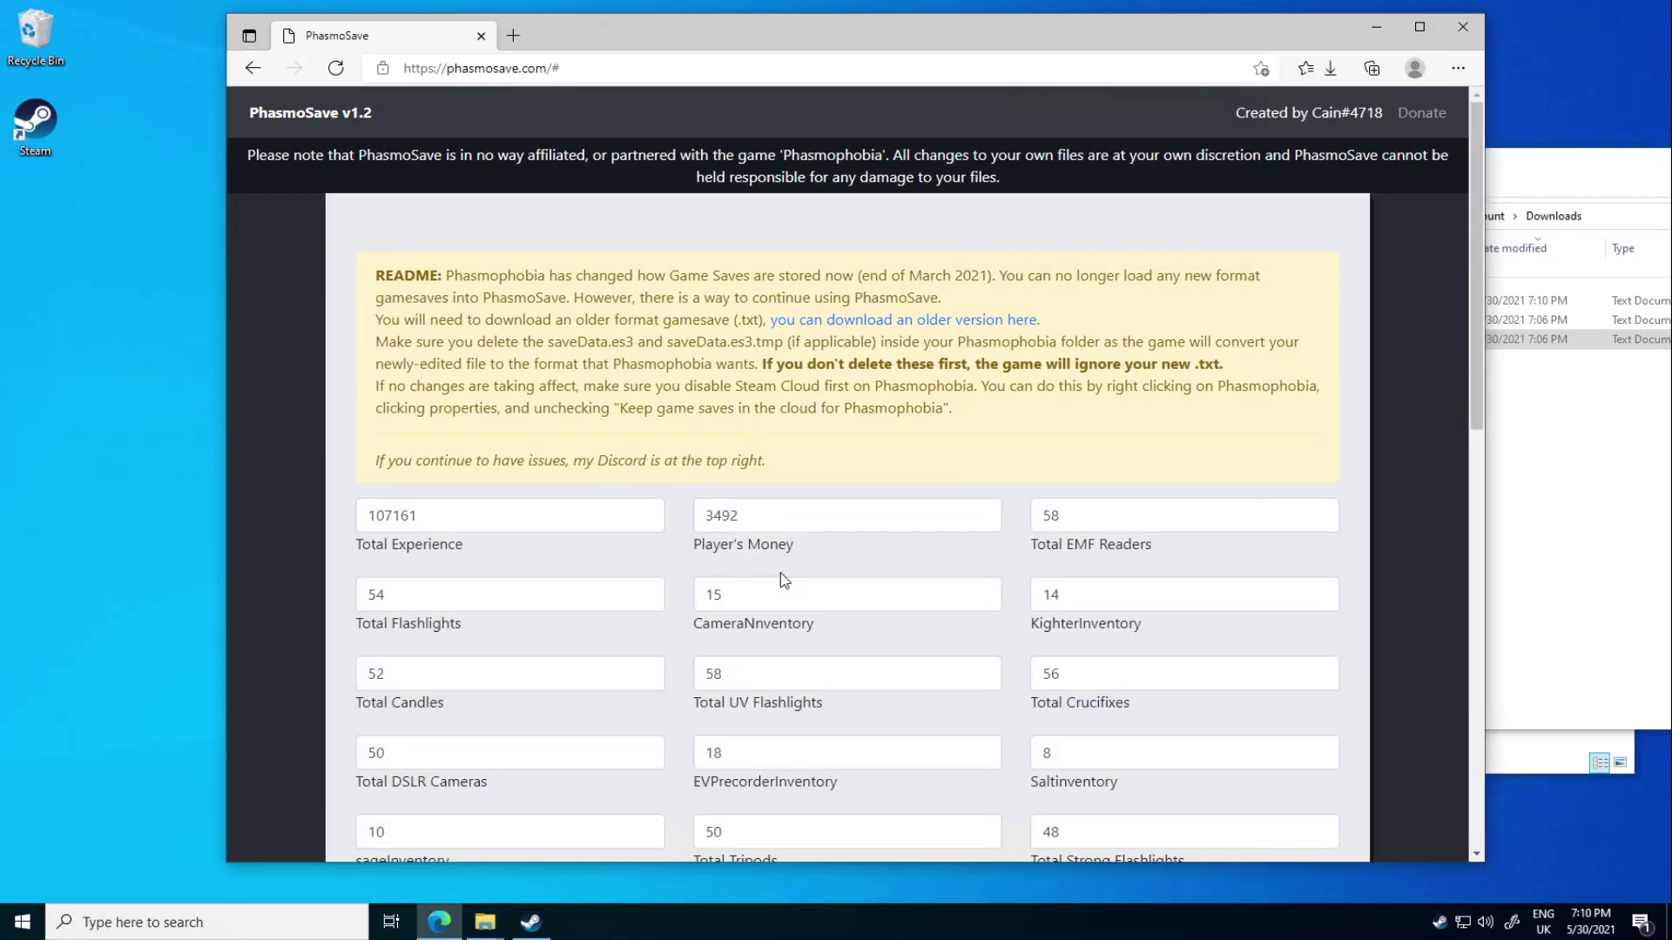
pyautogui.scroll(-5, 523, 383)
pyautogui.scroll(-5, 592, 575)
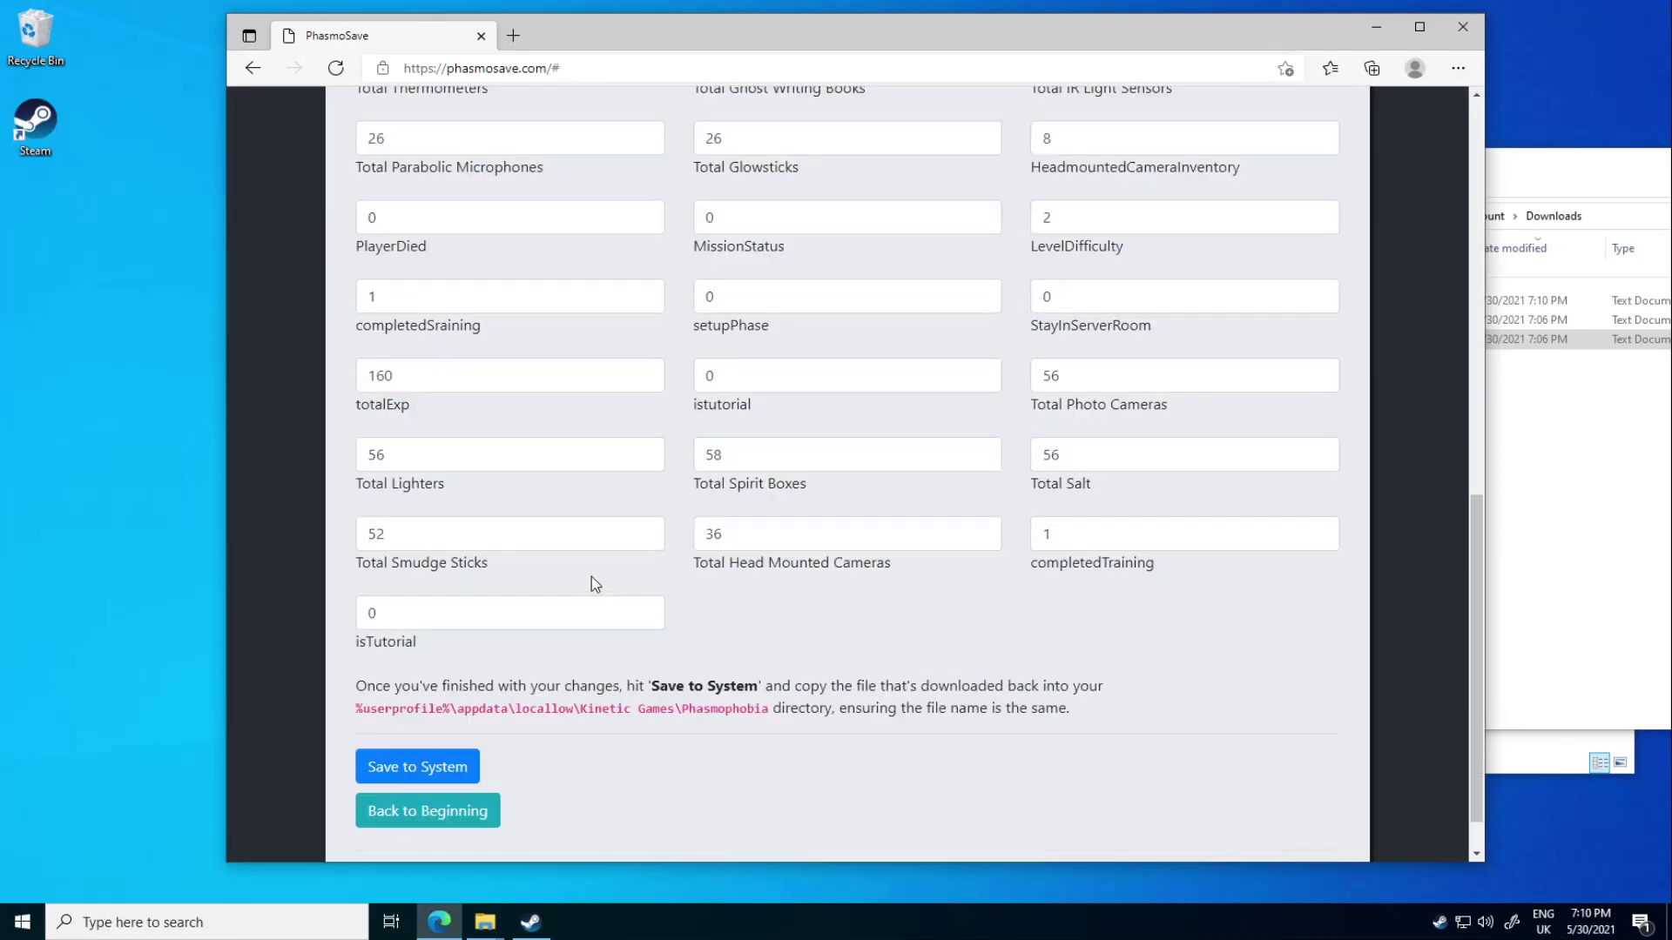
pyautogui.scroll(8, 592, 578)
# Step: Switch to File Explorer and bring up the Downloads folder and the Phasmophobia save folder
pyautogui.click(1624, 483)
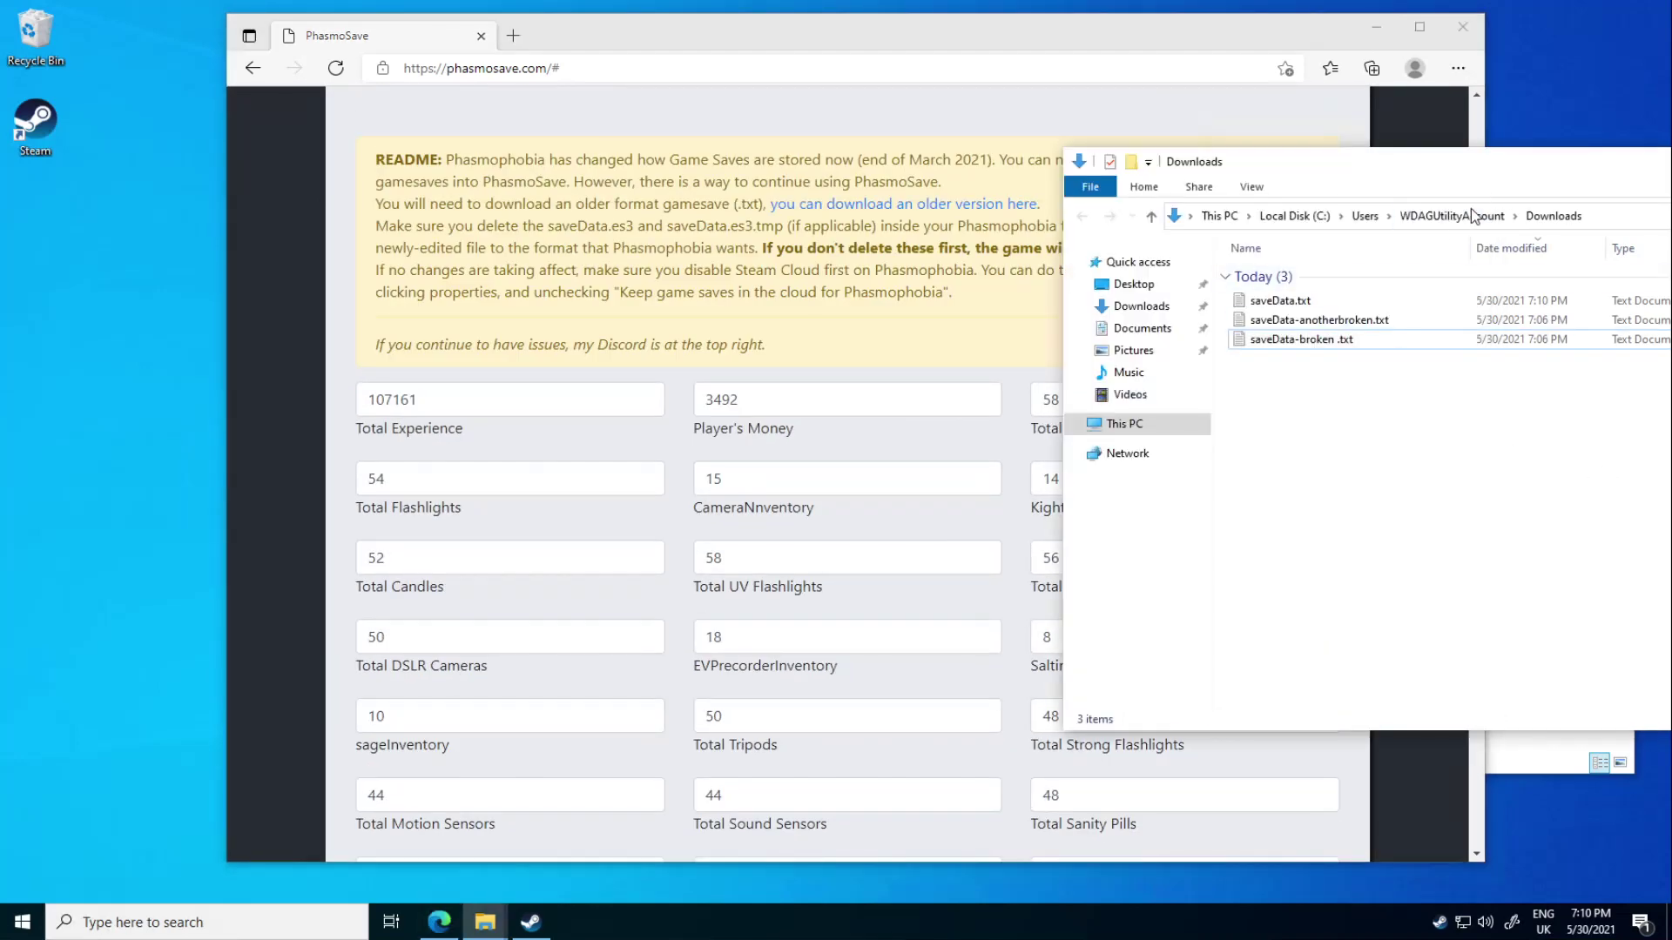
pyautogui.moveTo(471, 922)
pyautogui.click(392, 856)
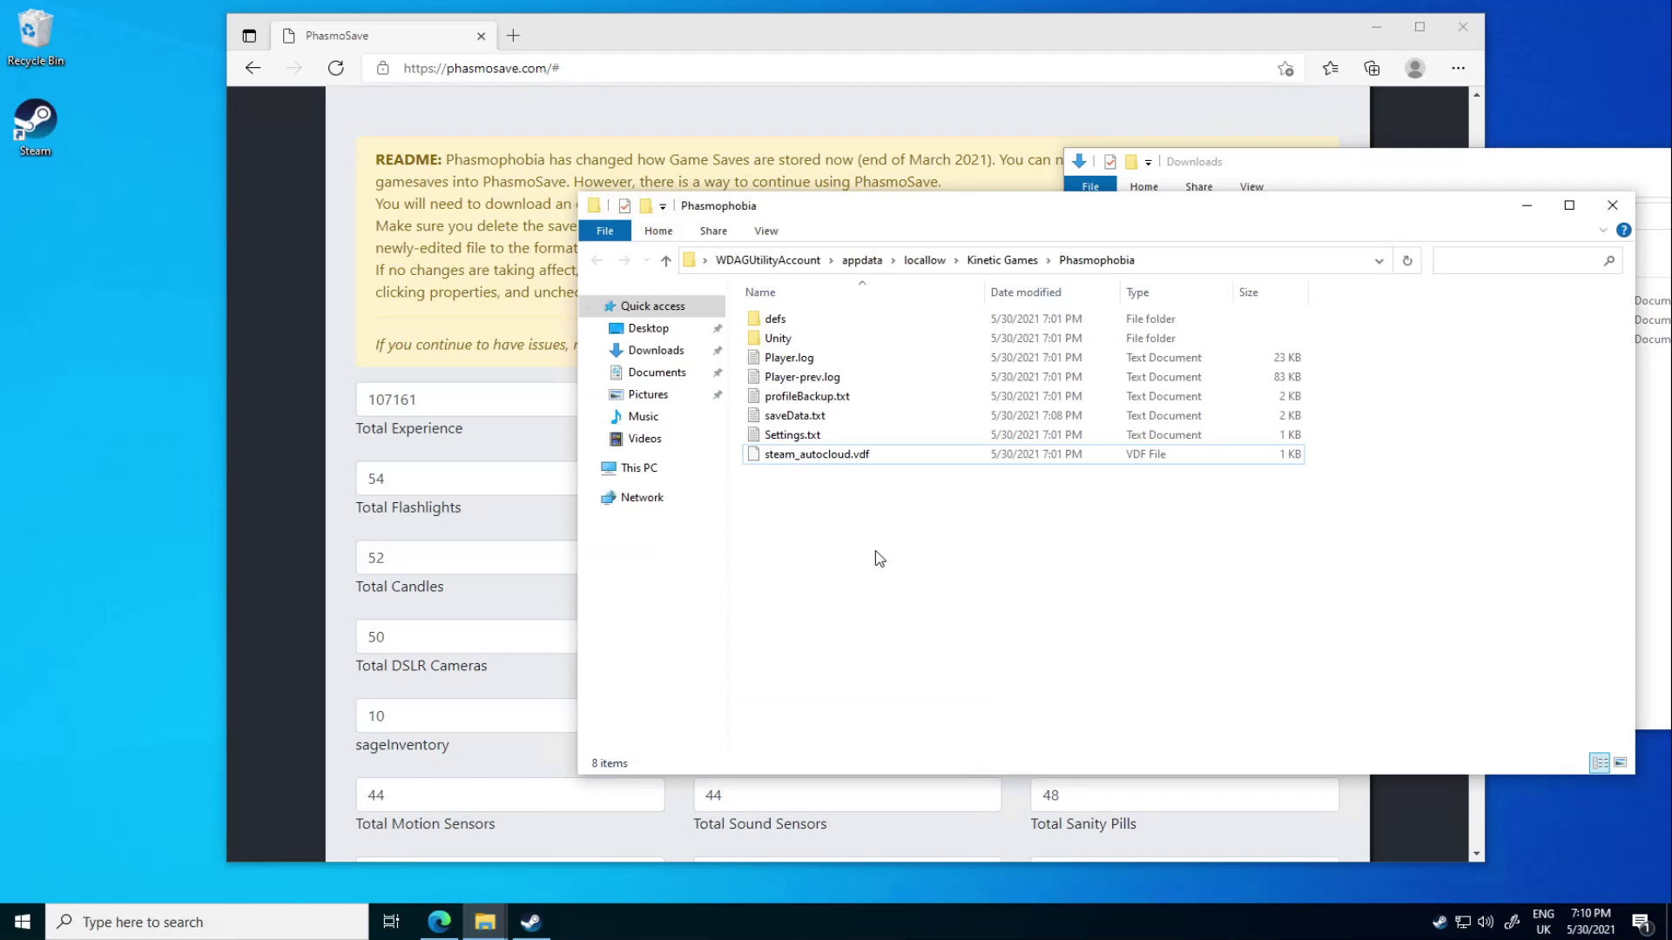